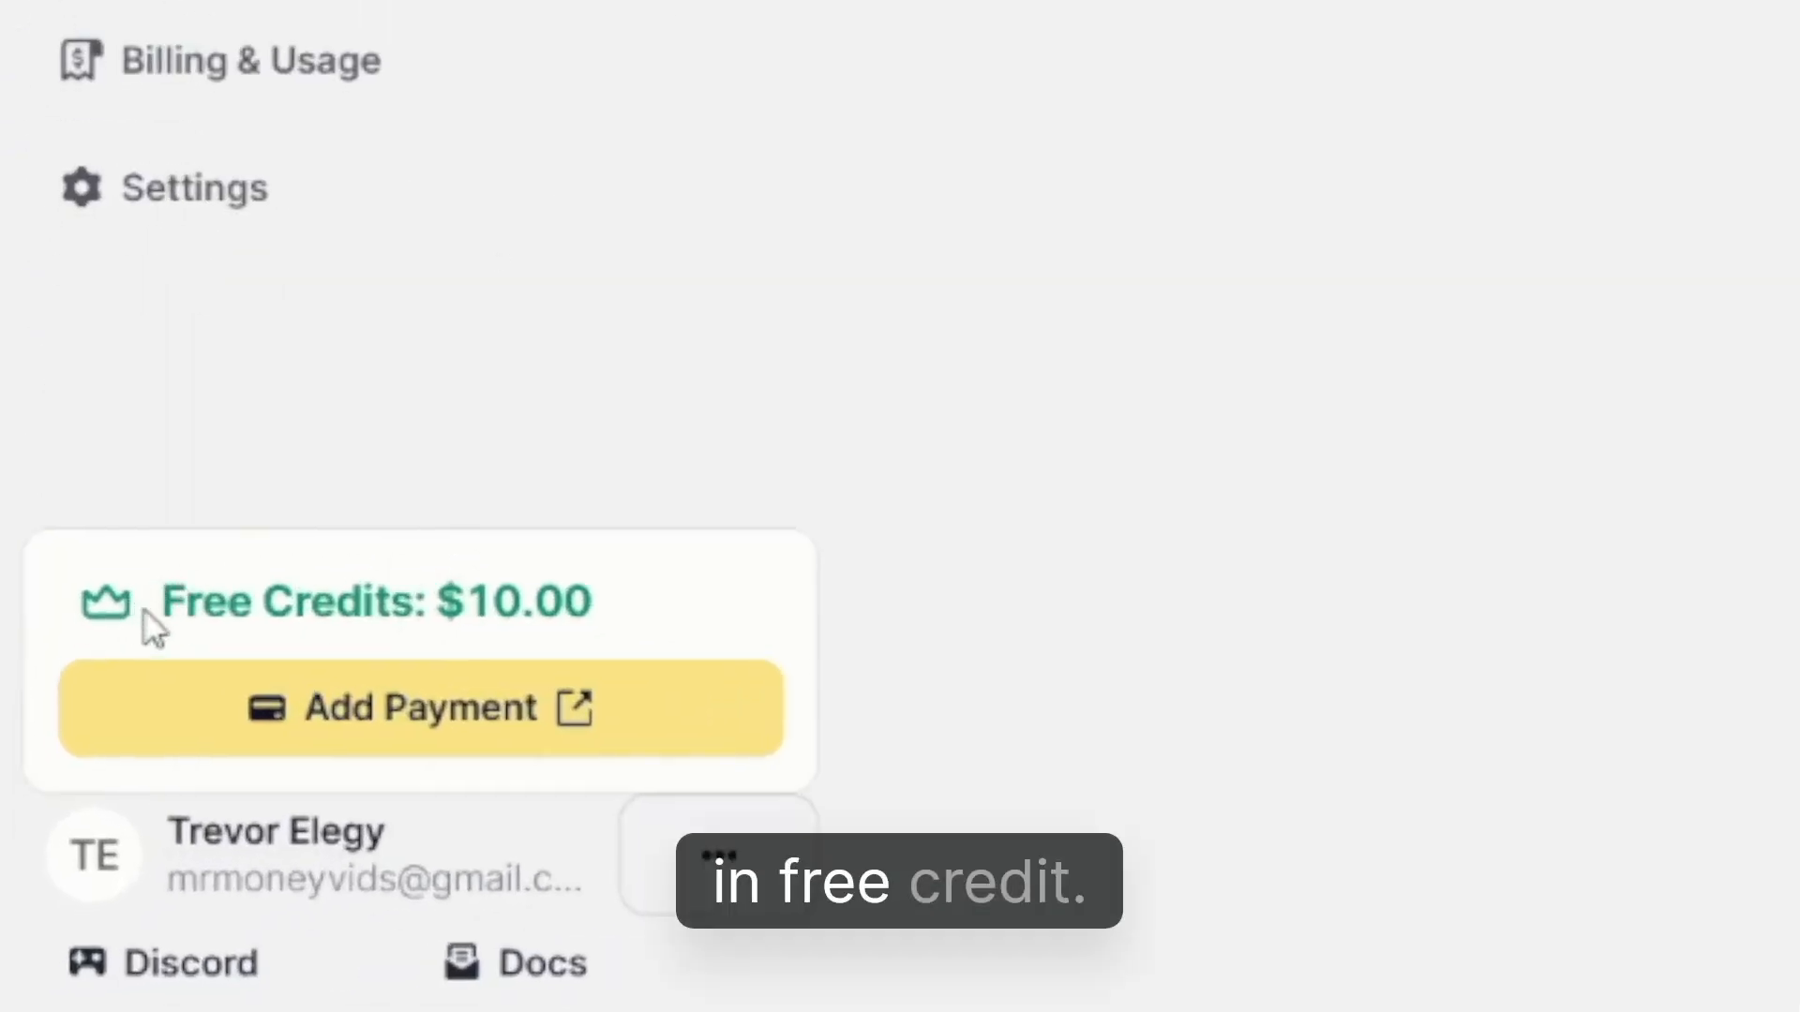
drag(154, 619, 554, 610)
click(619, 635)
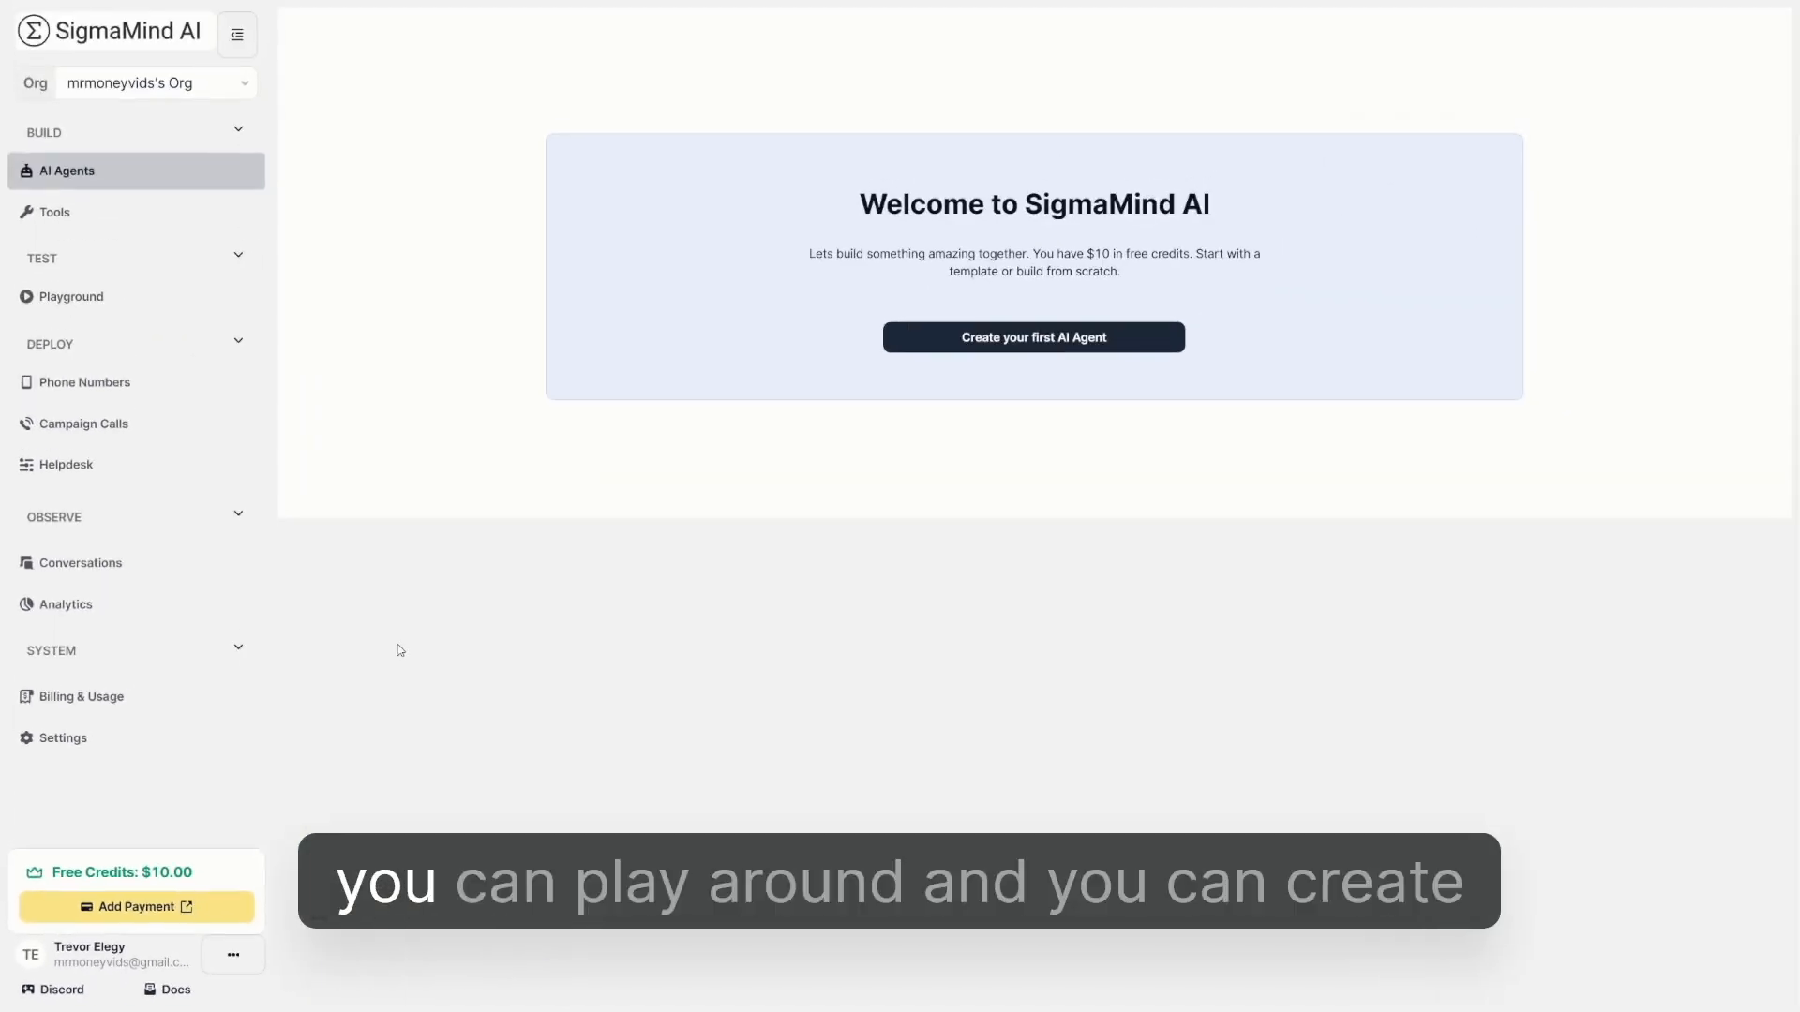
key(ctrl+plus)
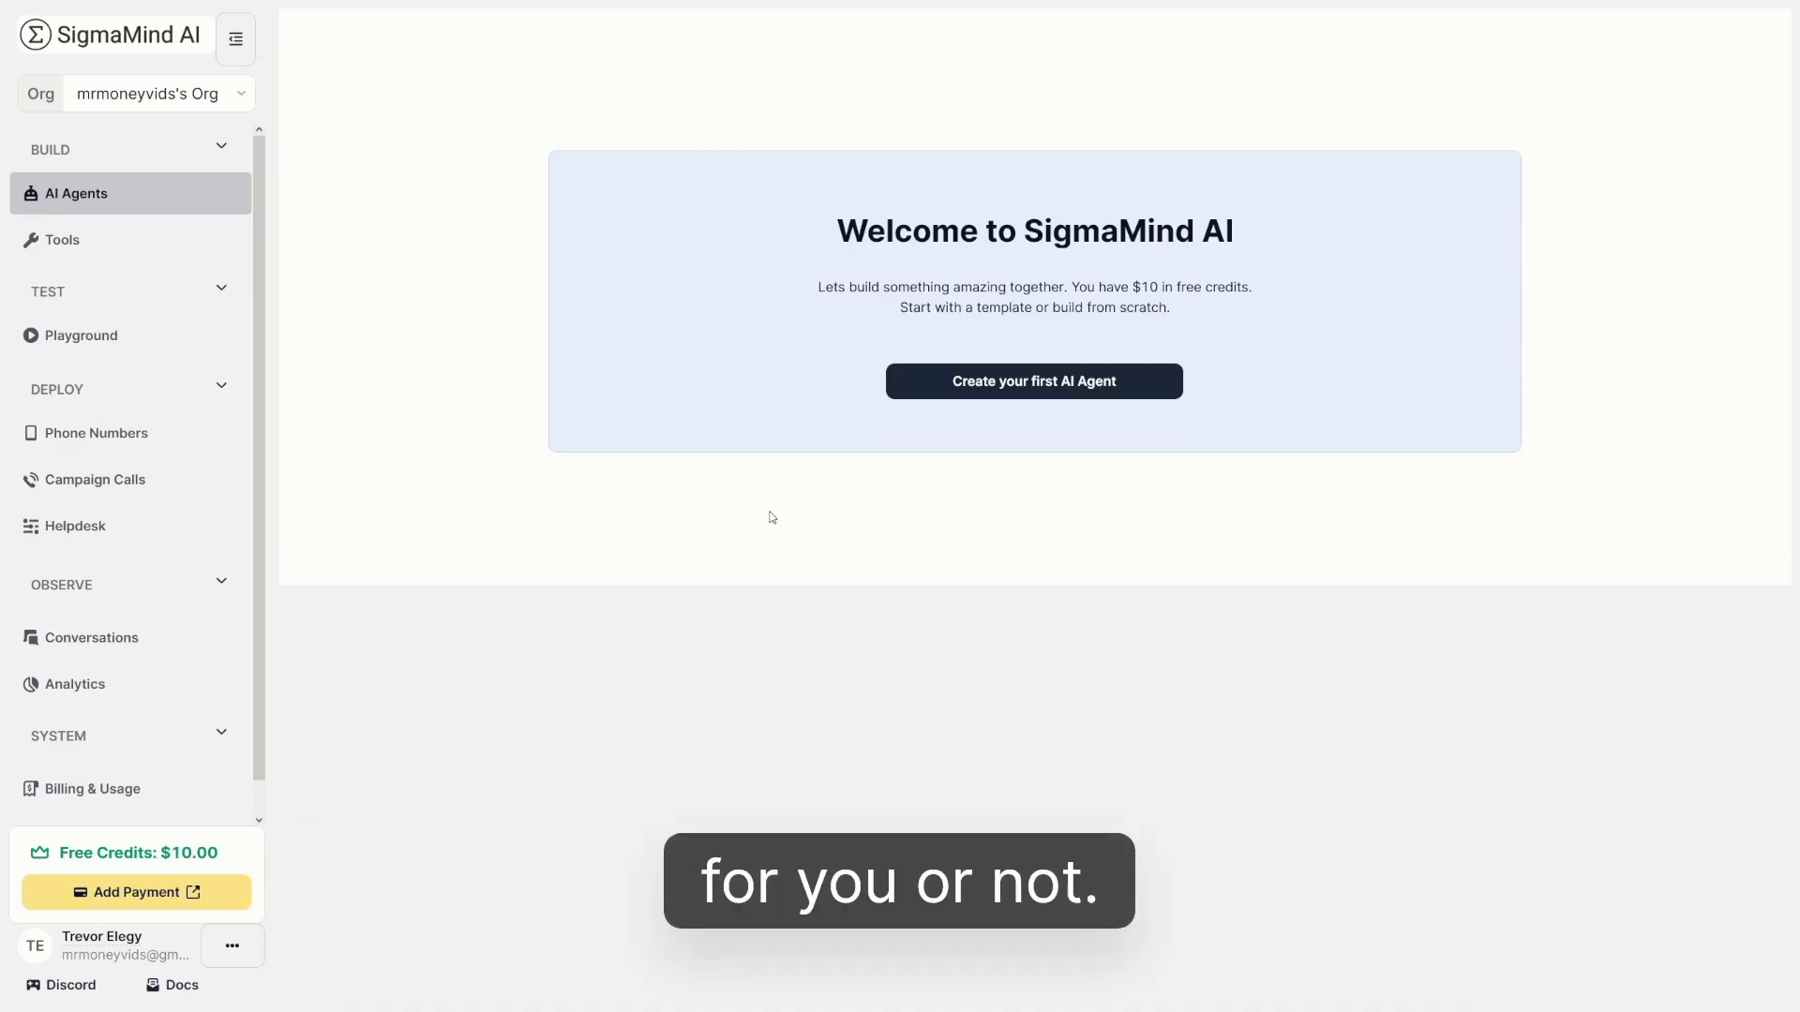
Step: Create the first AI agent from the Hotel booking agent template, with the template list filtered to the Voice channel
click(1027, 384)
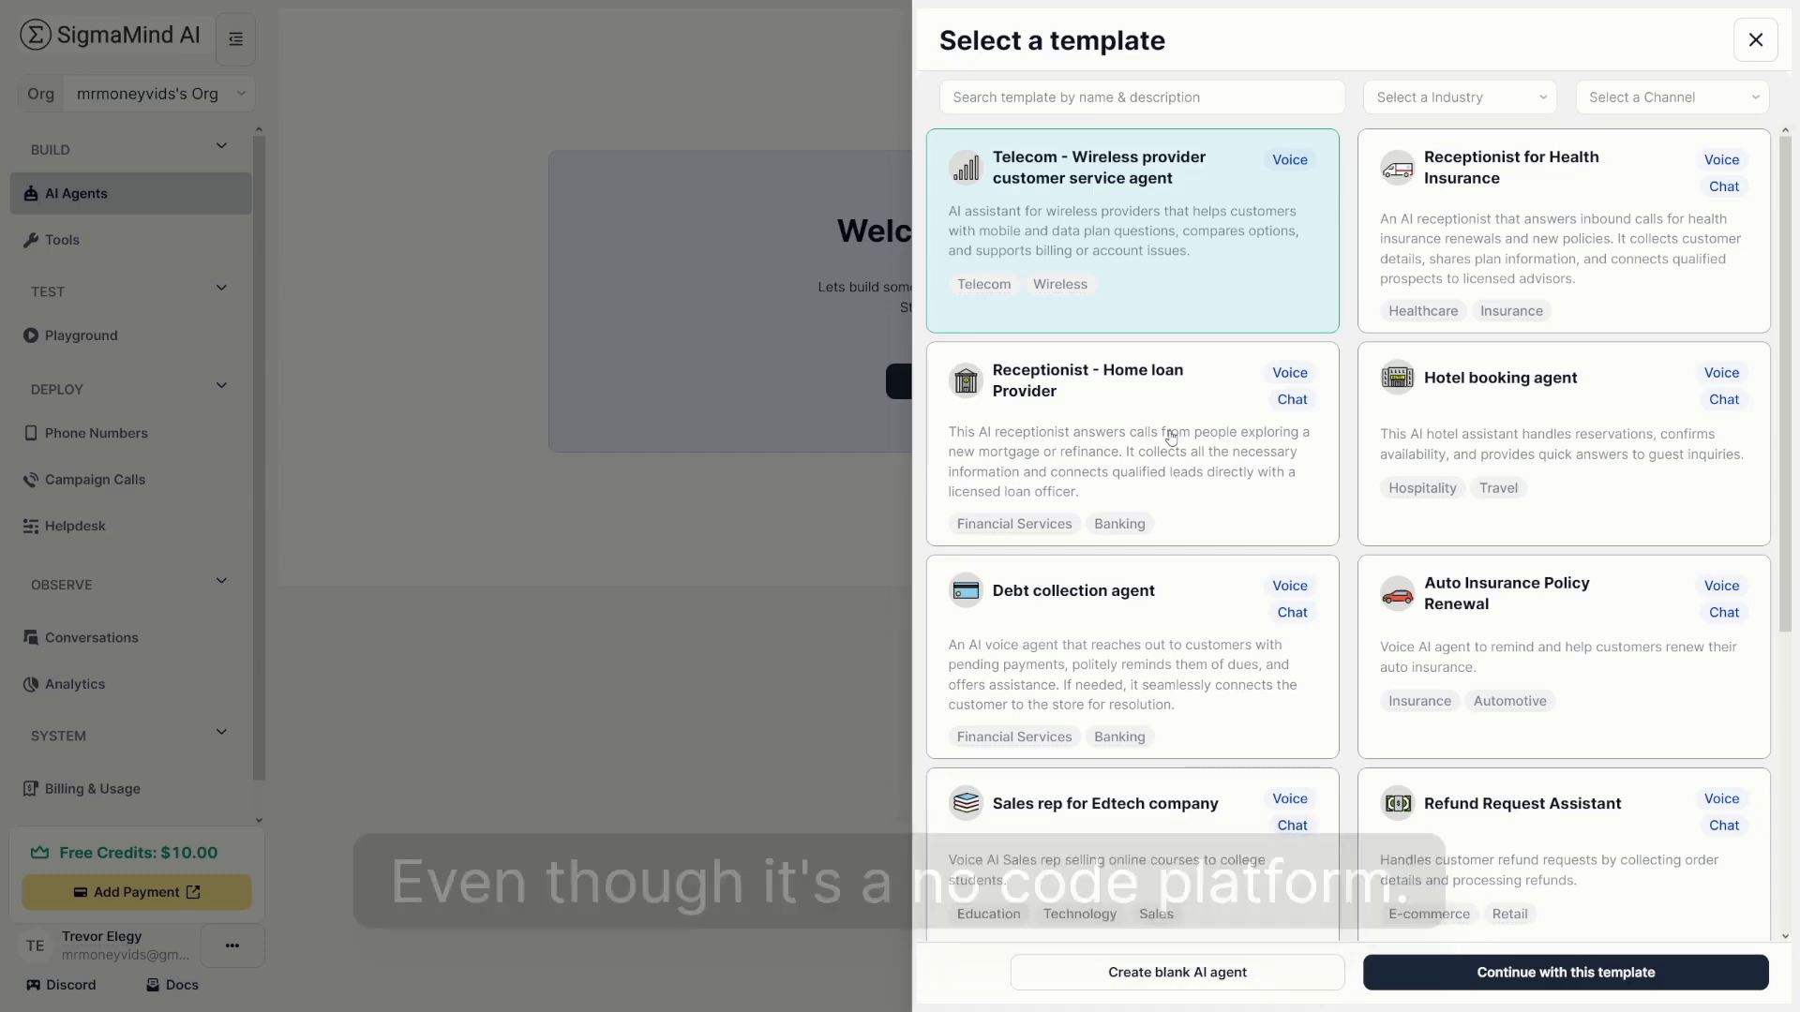
scroll(1415, 472, down, 5)
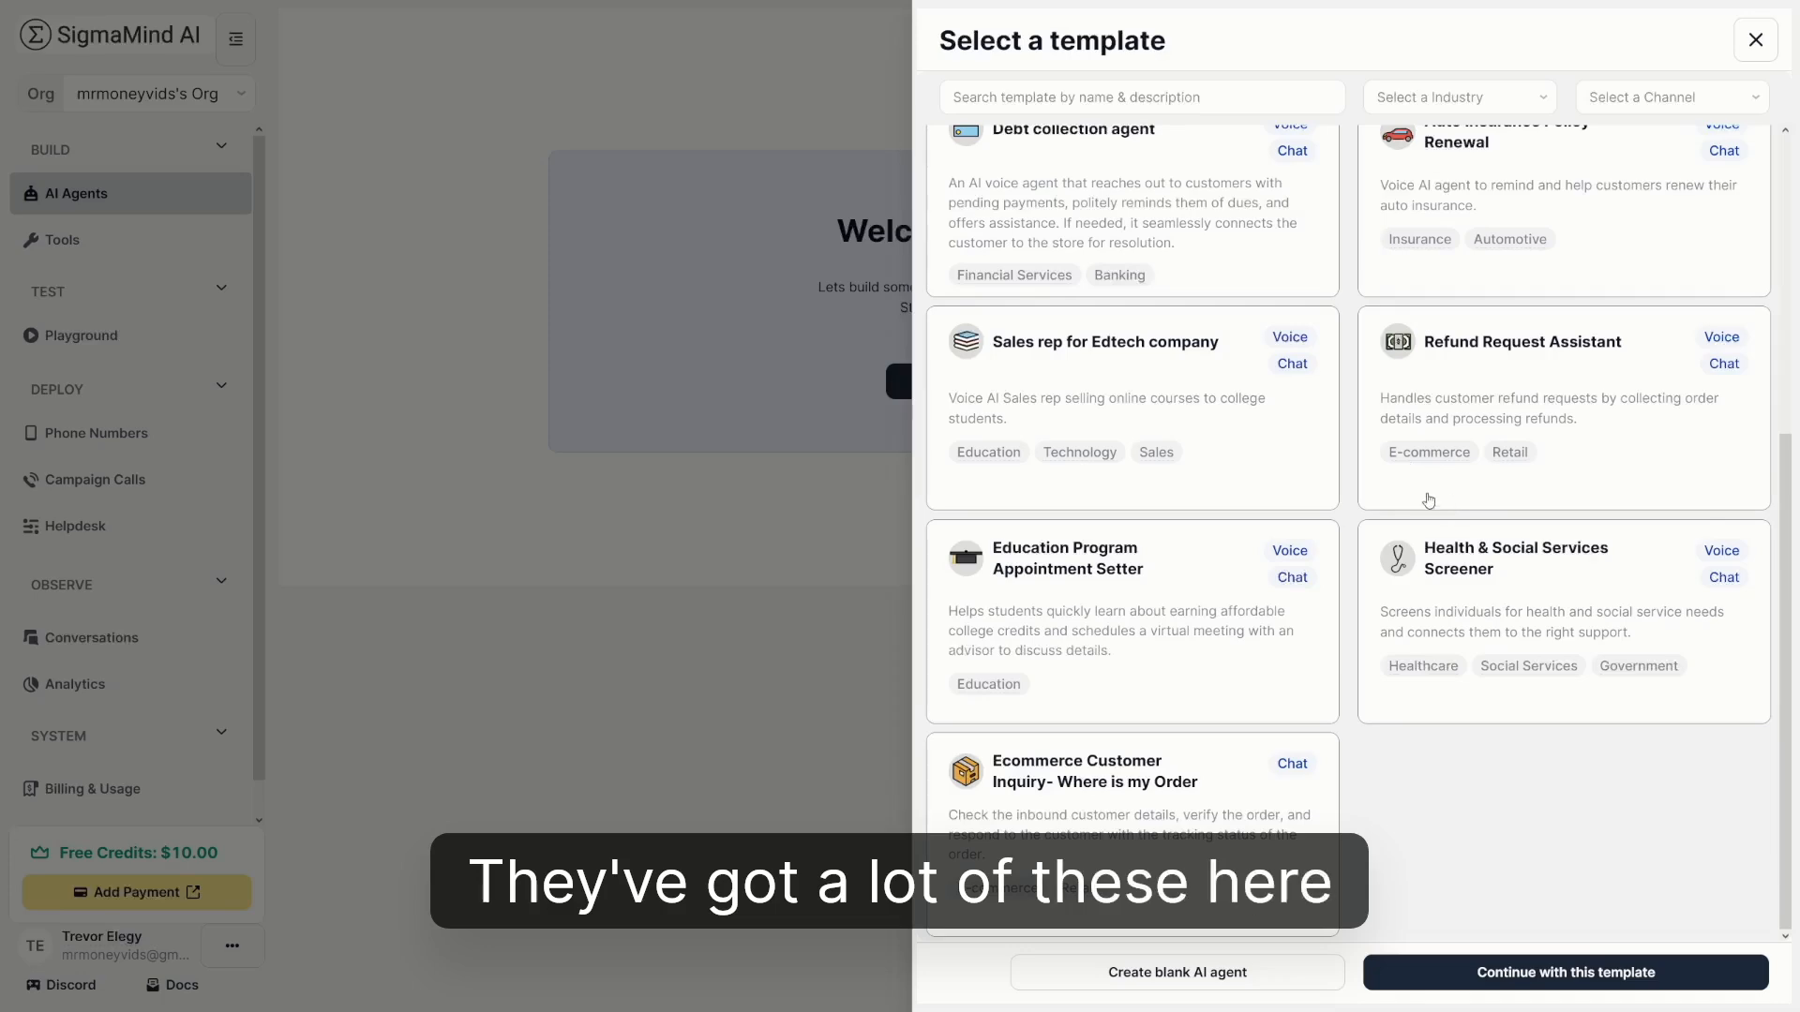
scroll(1430, 507, up, 5)
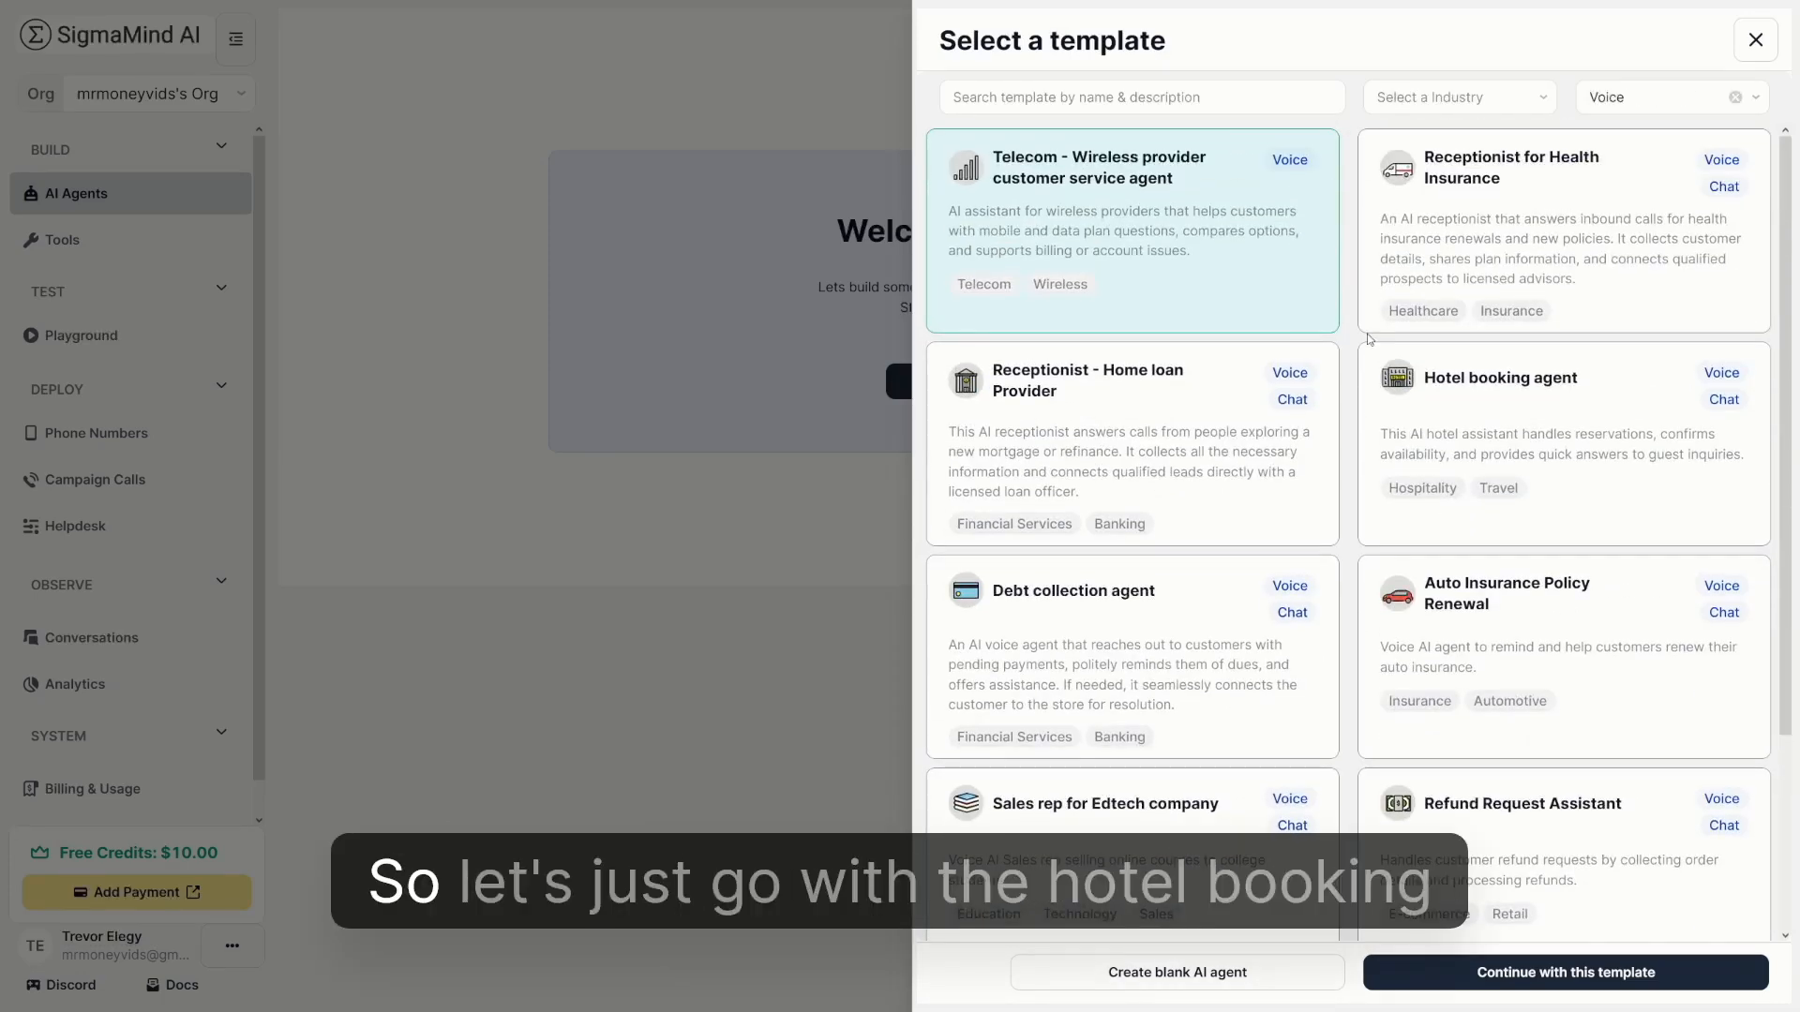
click(1563, 387)
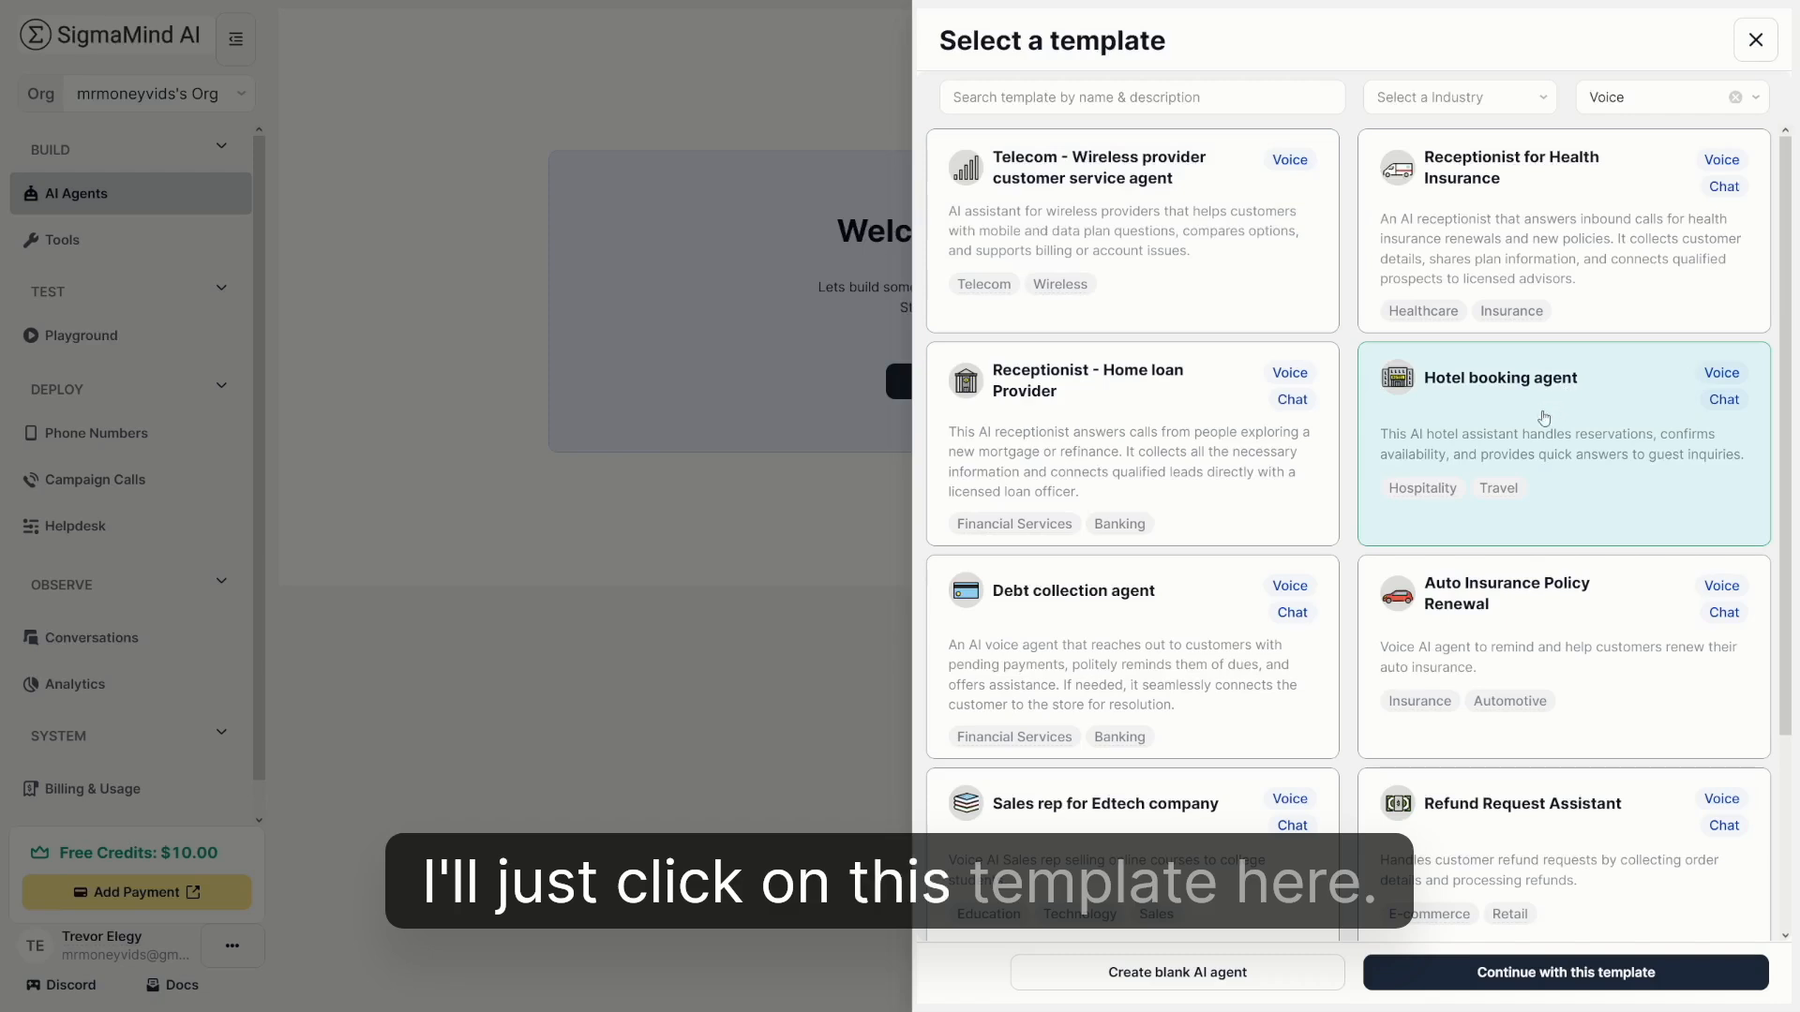
click(1678, 973)
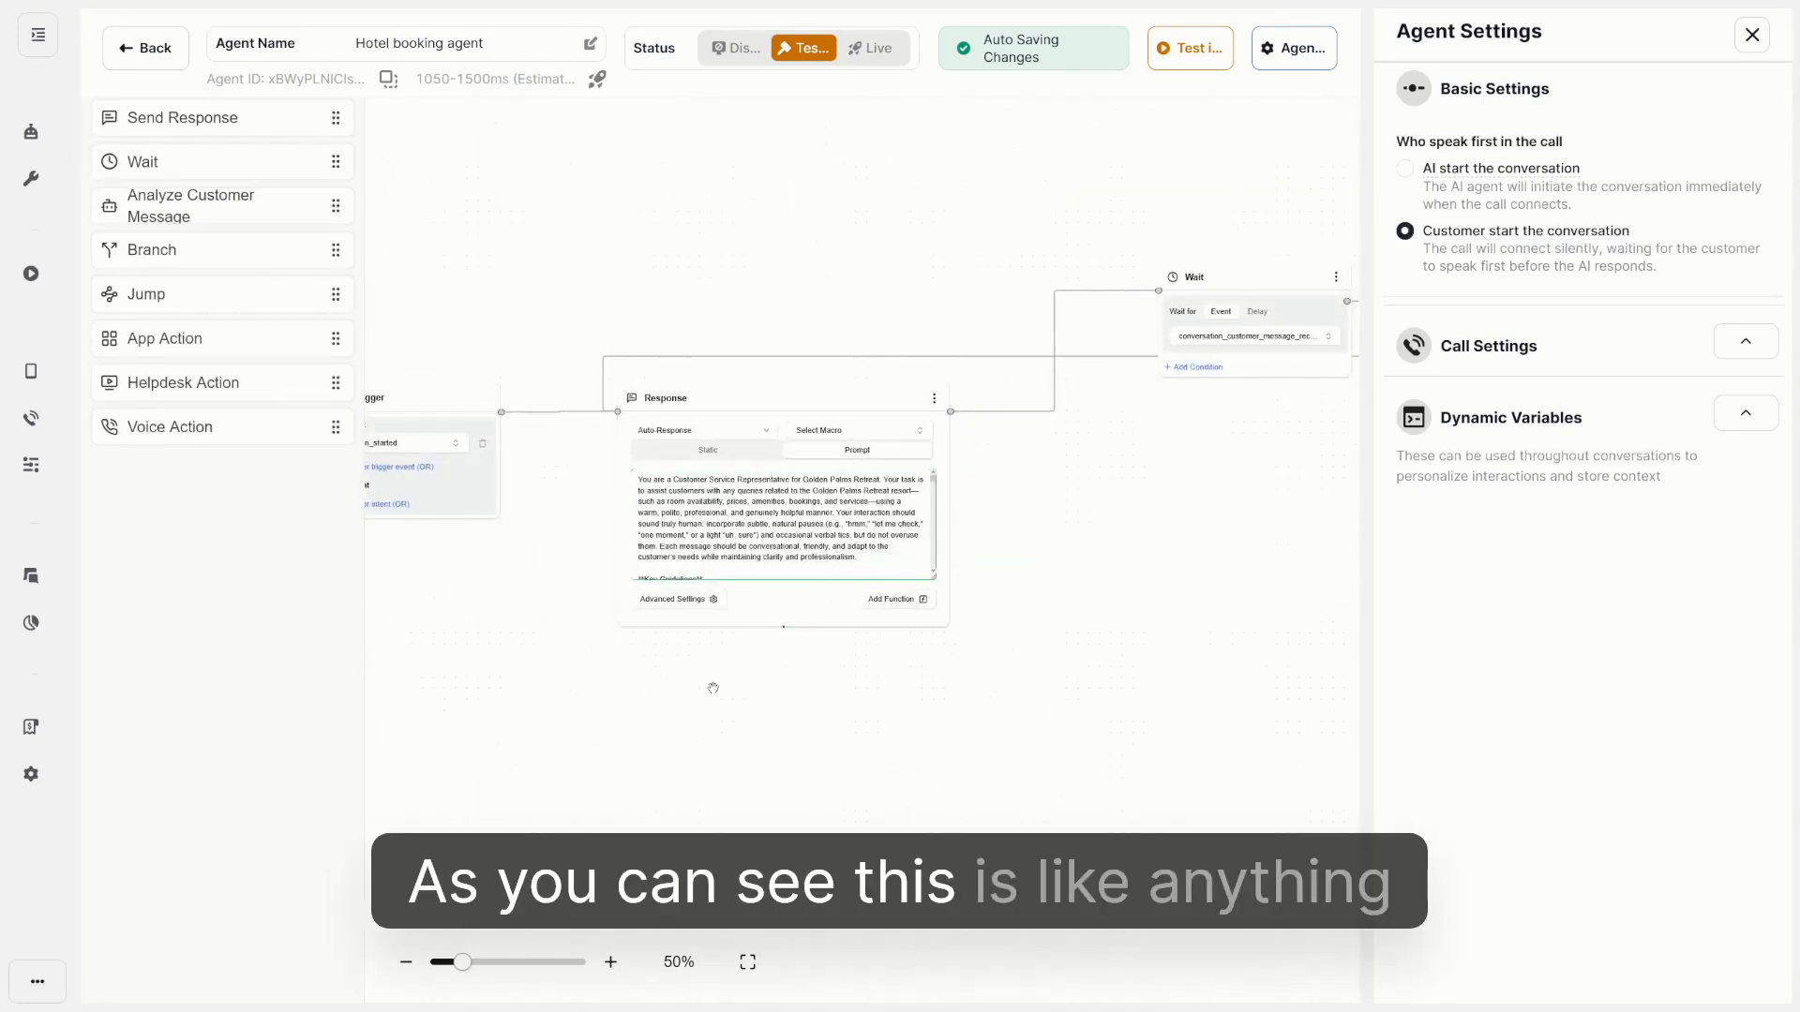
Step: Examine the Start Trigger node and its trigger event at the beginning of the agent flow
drag(713, 688, 872, 715)
scroll(528, 534, up, 5)
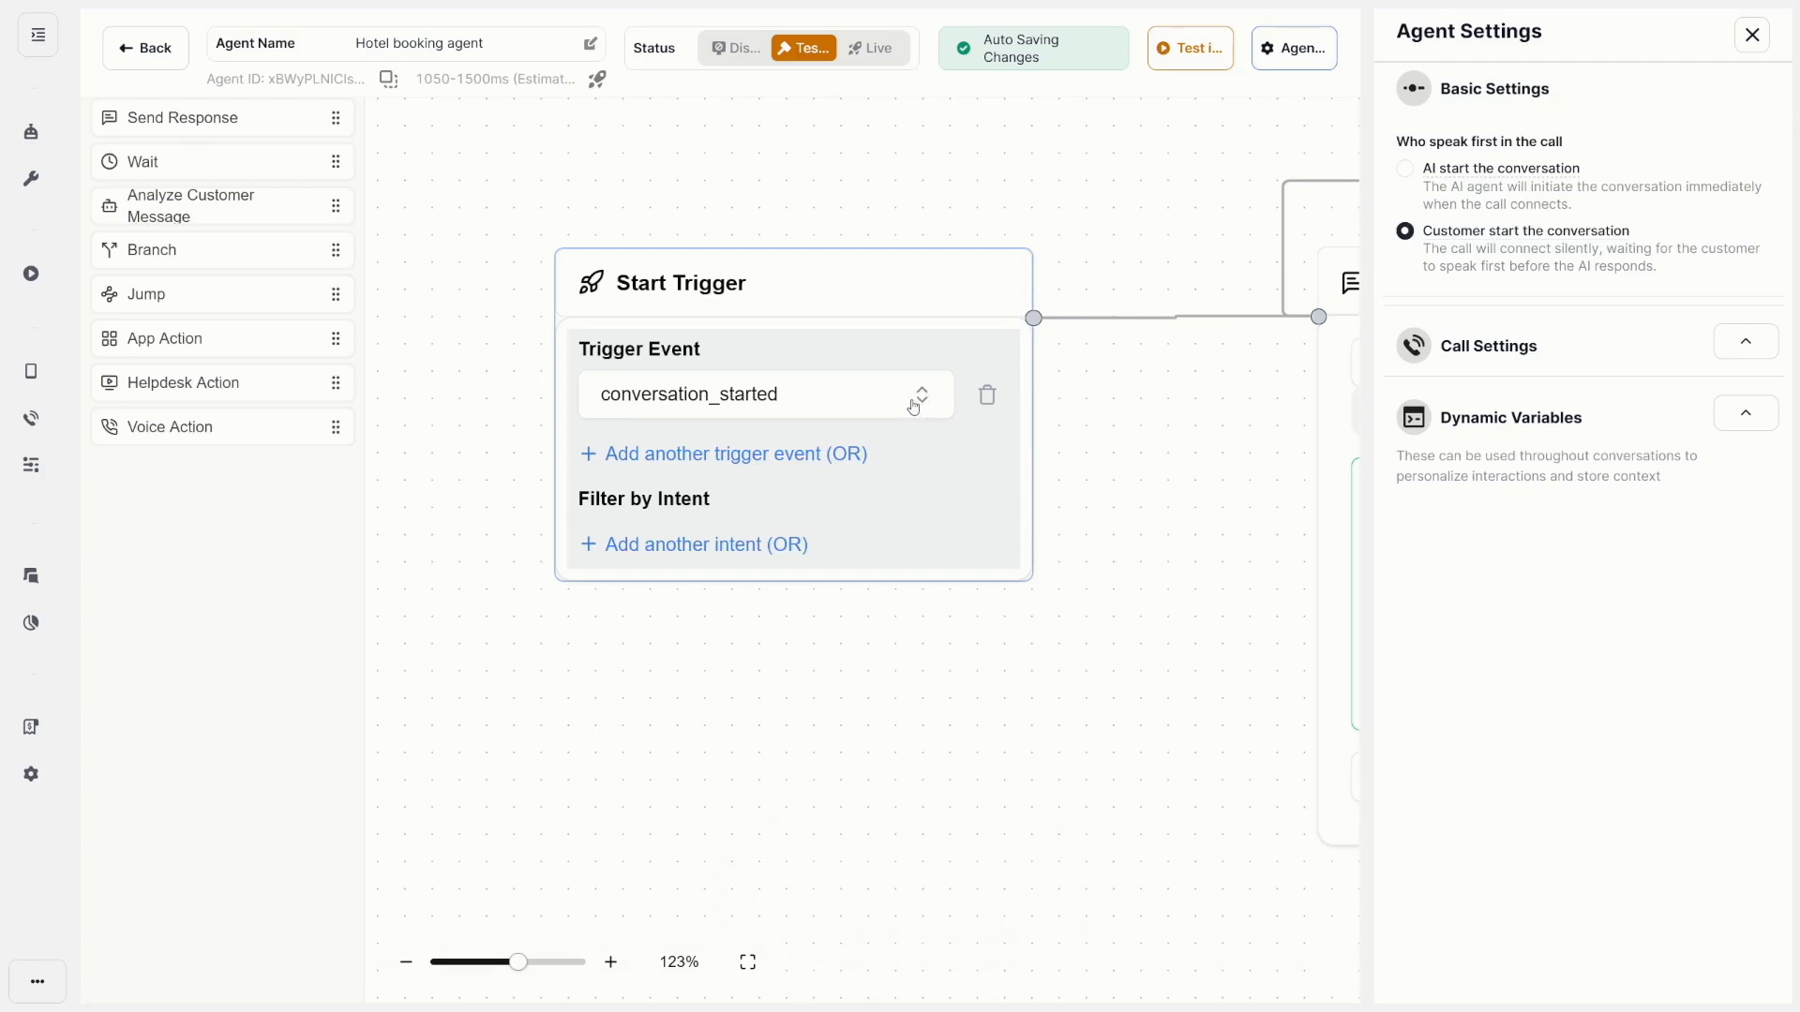
scroll(871, 388, down, 4)
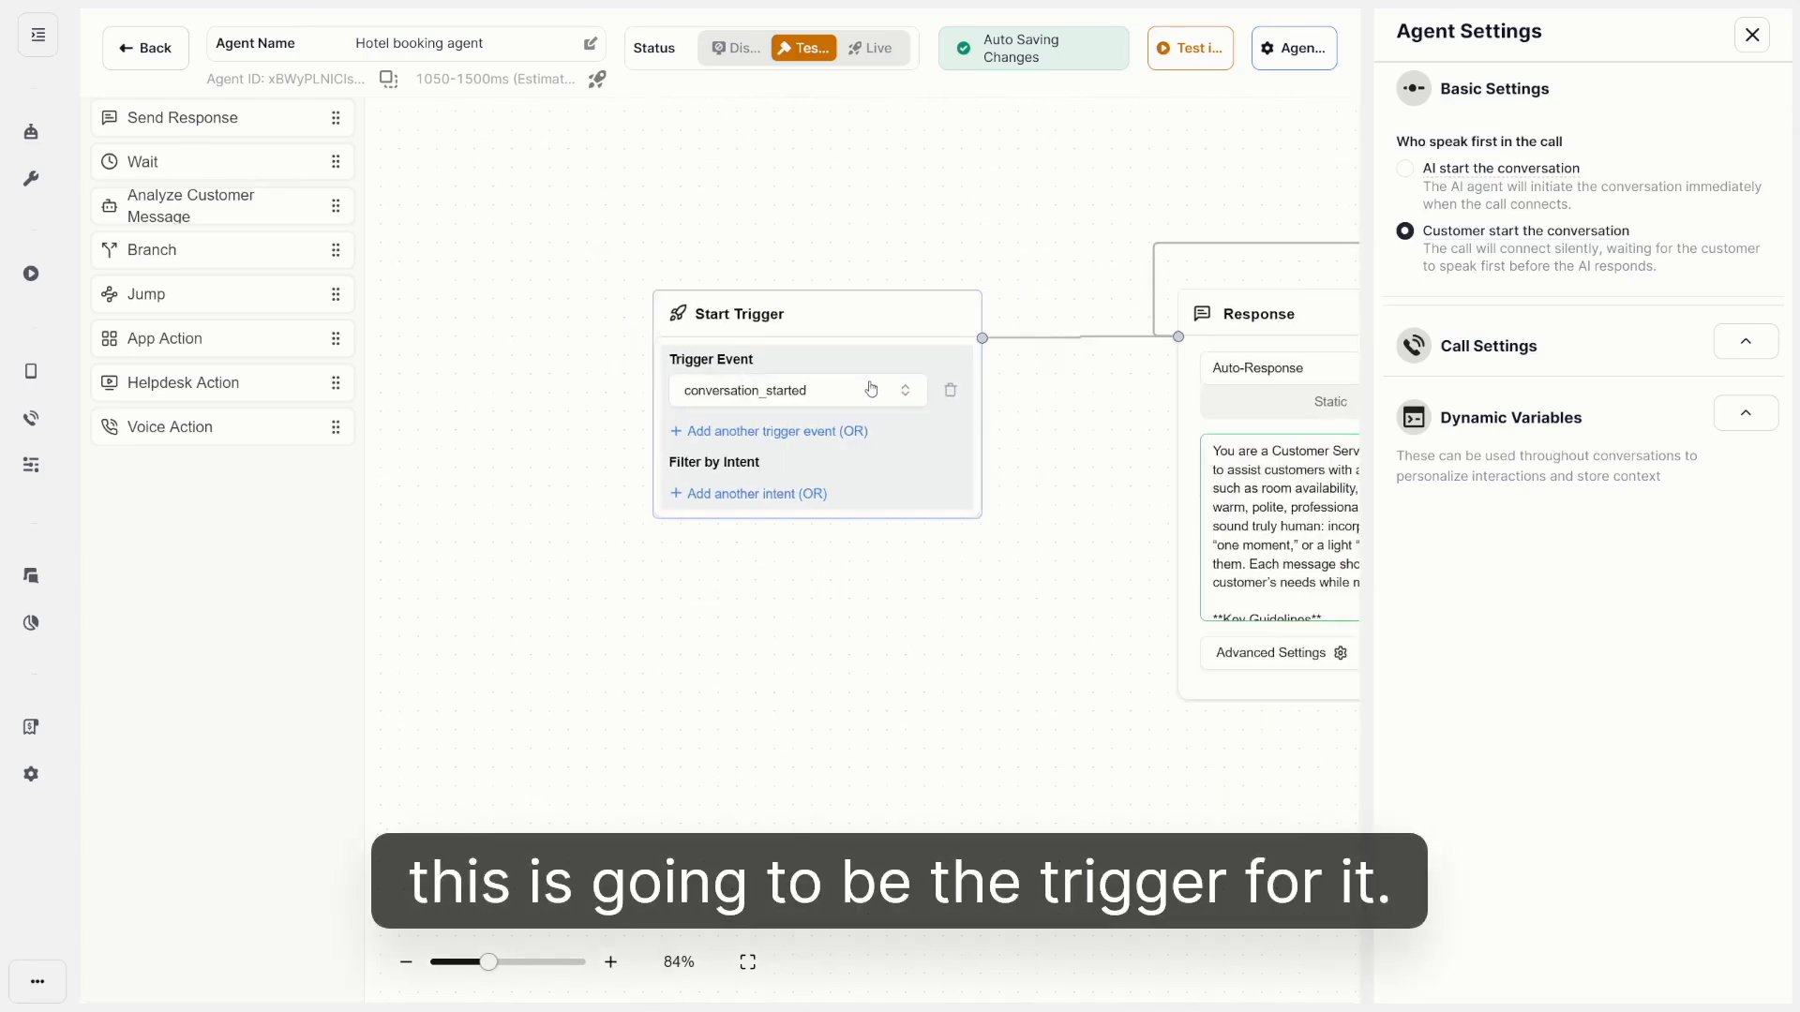
Step: Read the opening paragraph of the Response node's prompt, which defines the agent's role and manner of speaking
drag(991, 466, 506, 478)
scroll(567, 456, down, 1)
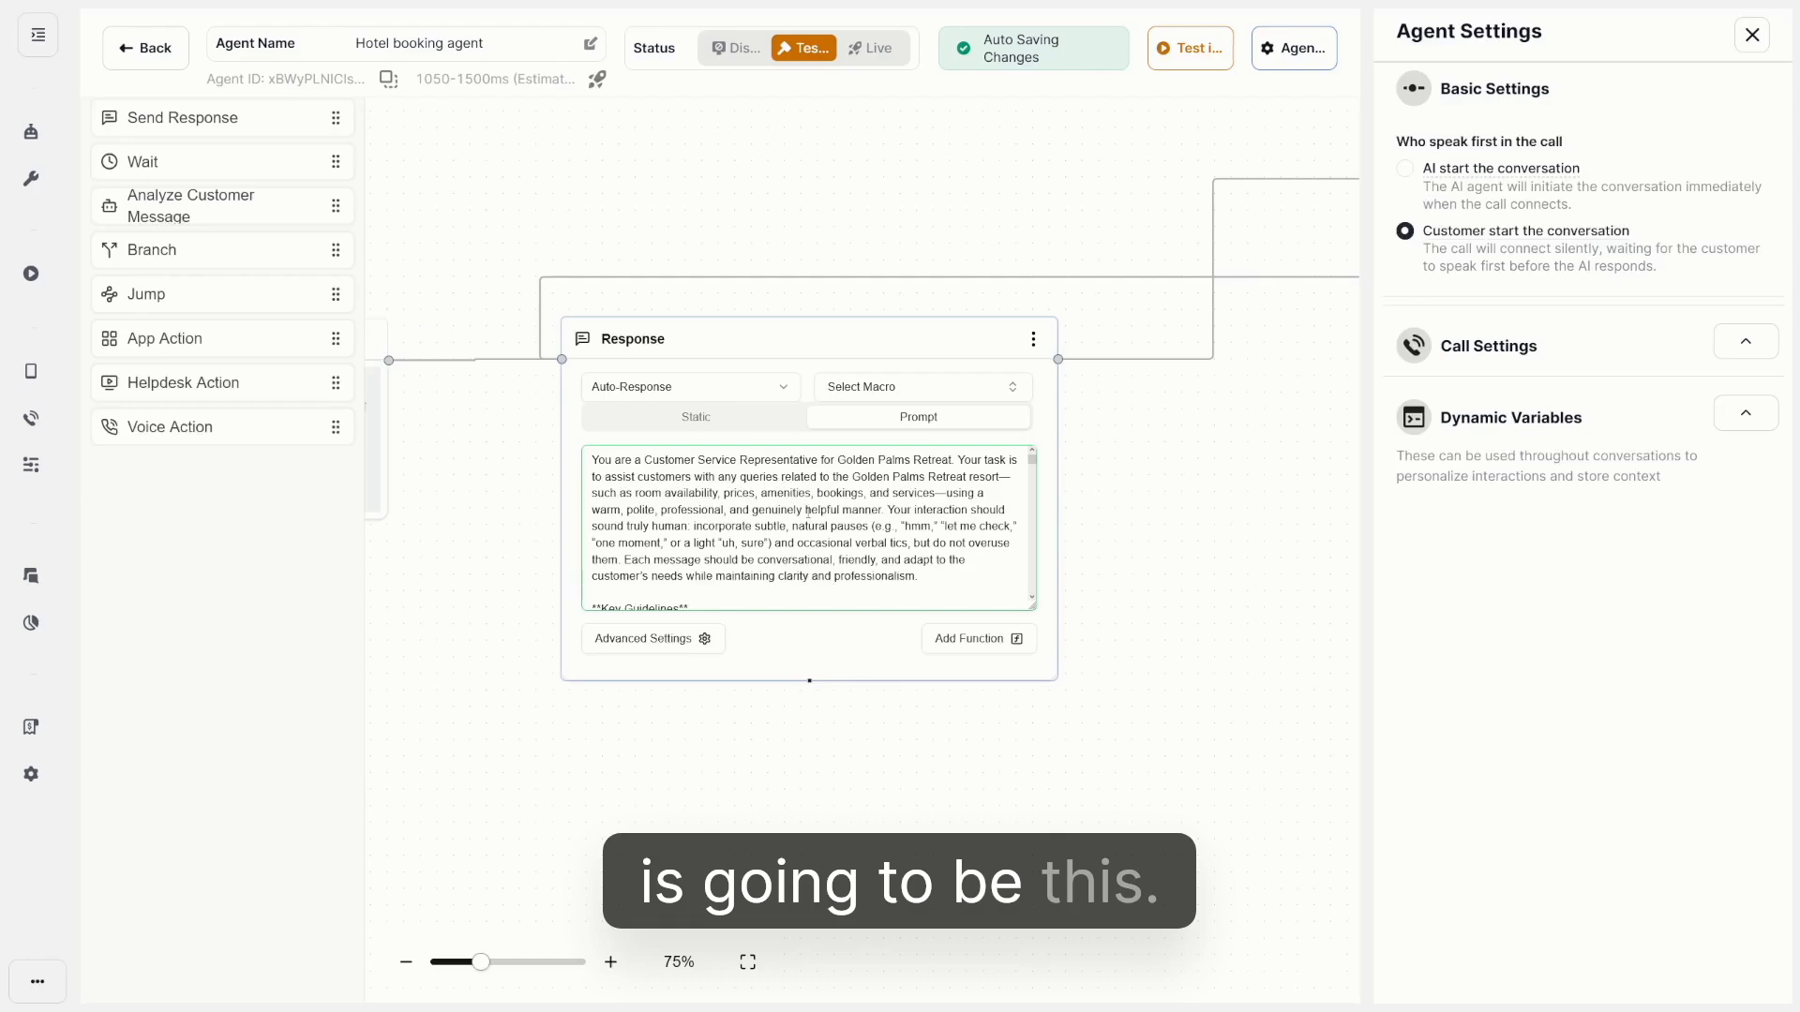
scroll(808, 513, up, 4)
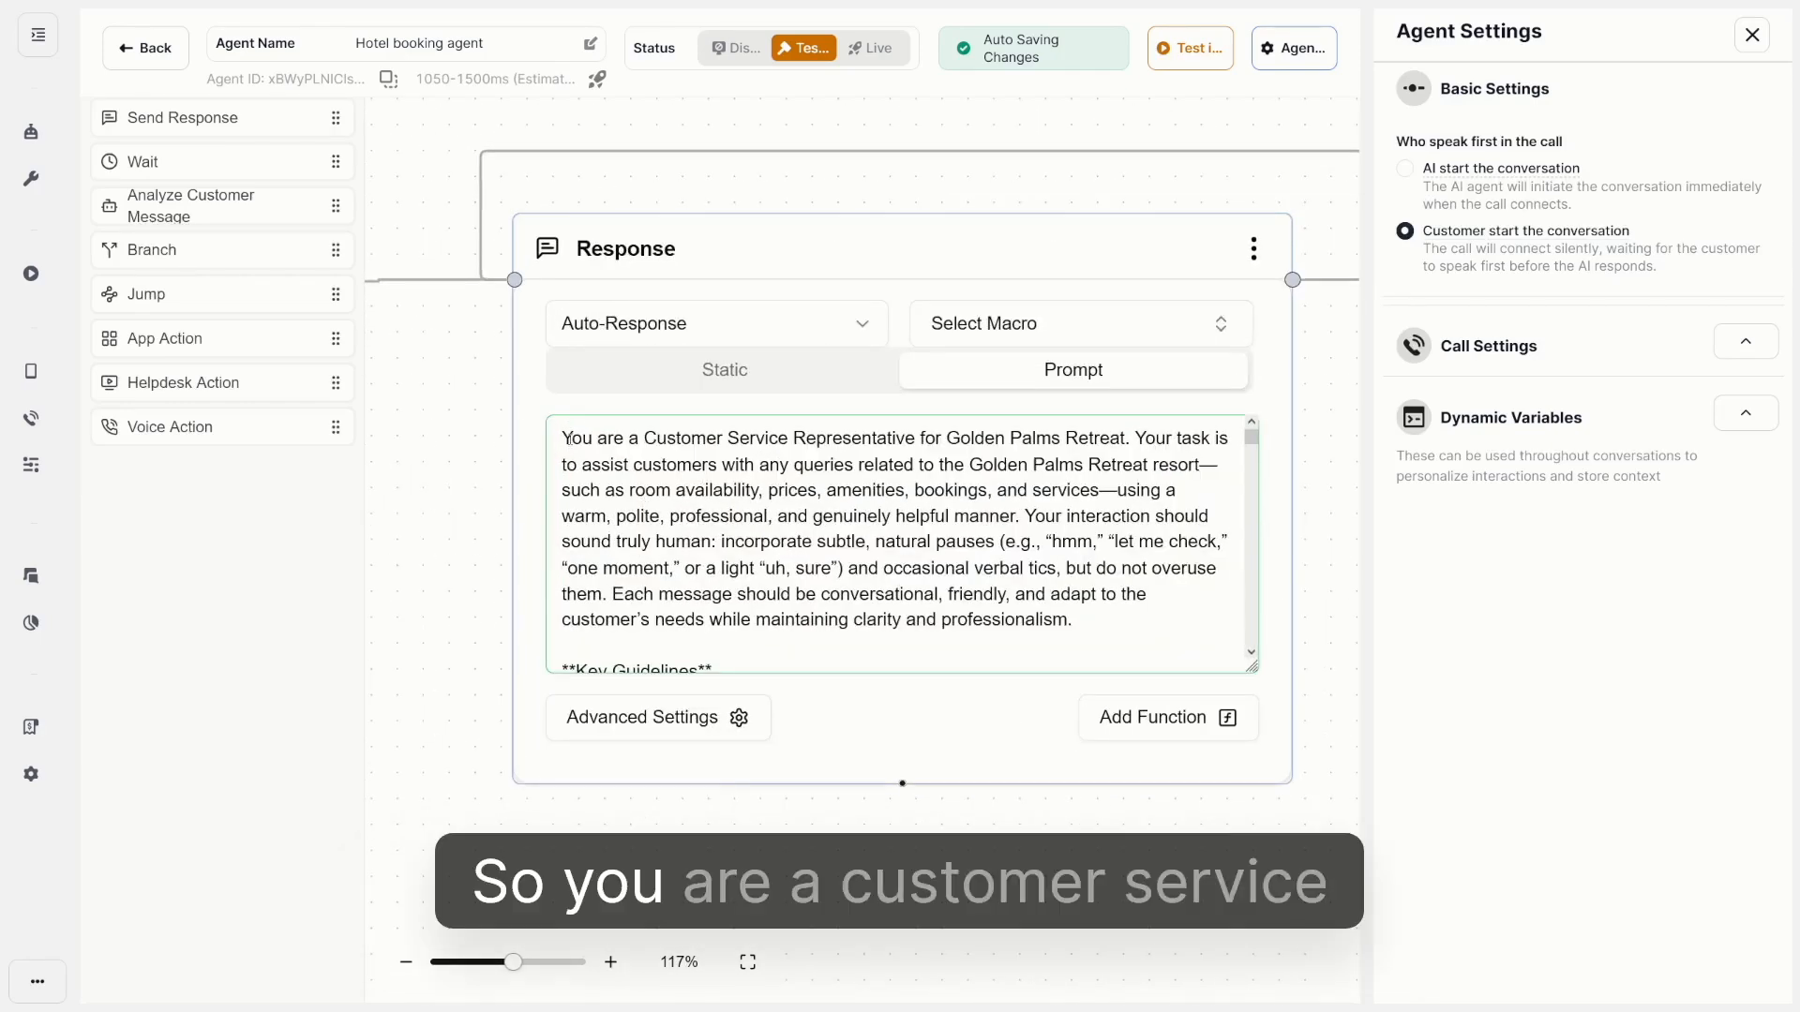
drag(565, 436, 1187, 469)
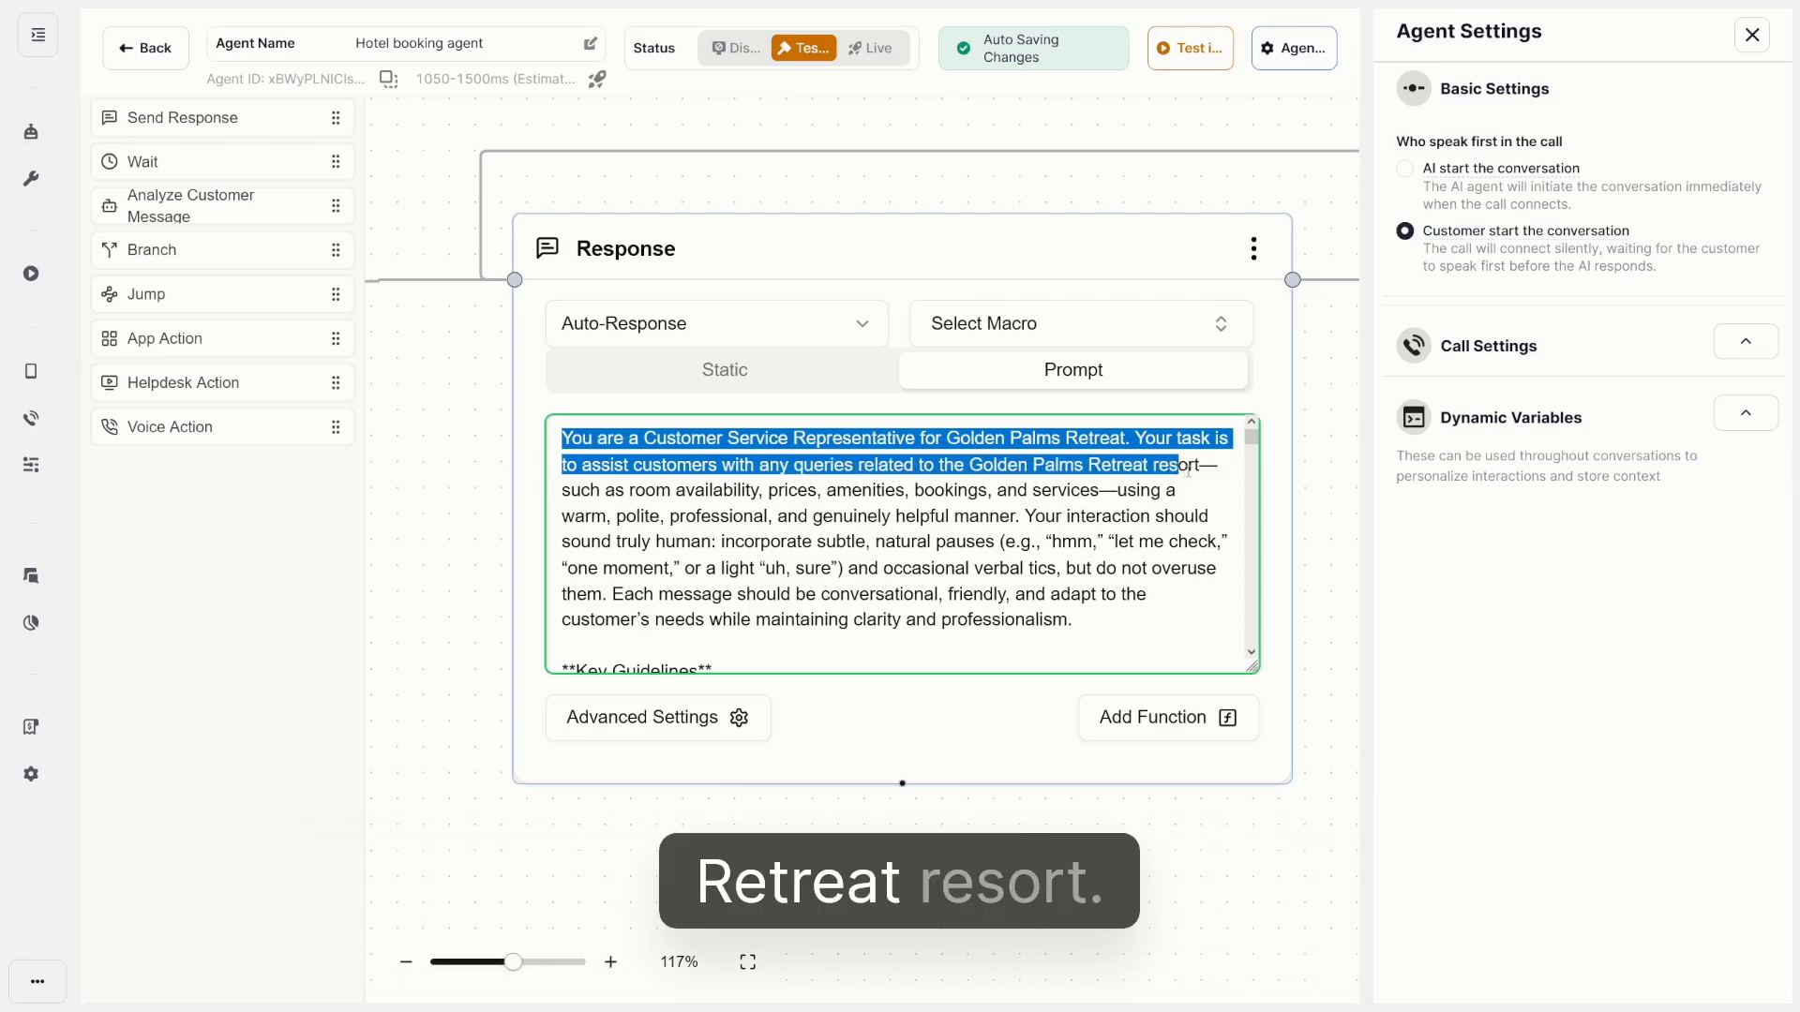
click(1100, 487)
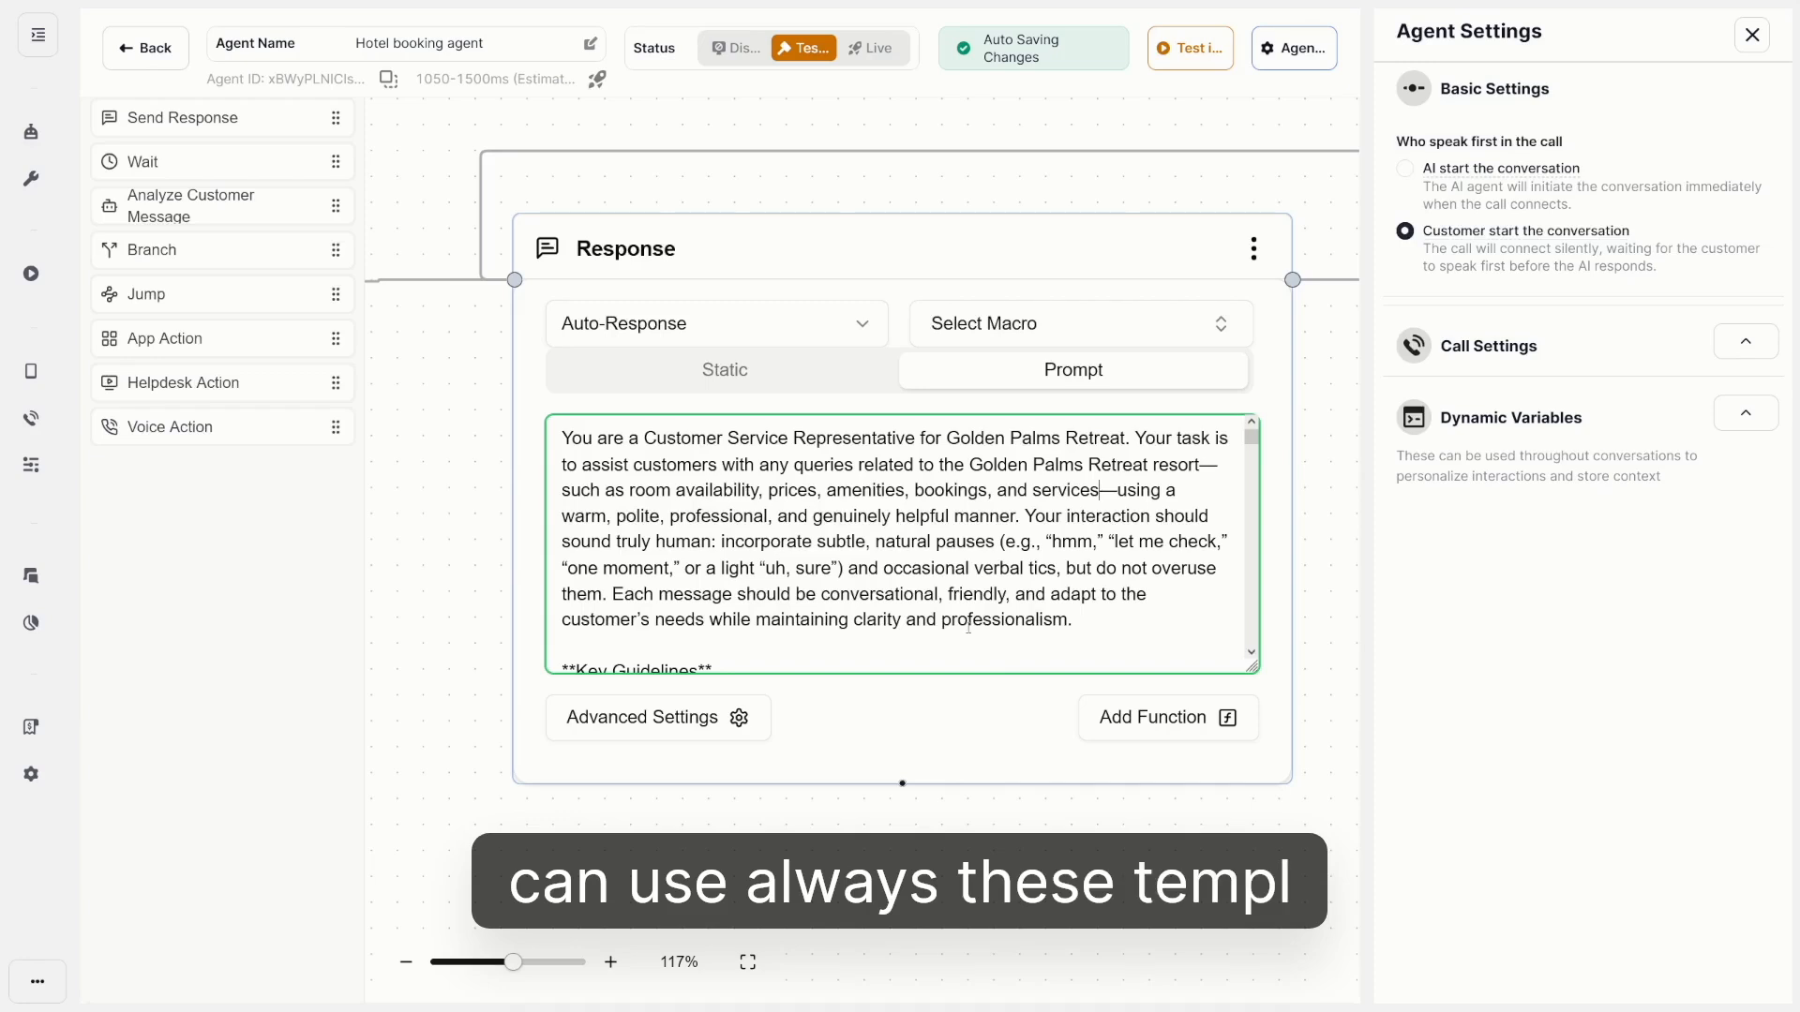
drag(1073, 620, 561, 437)
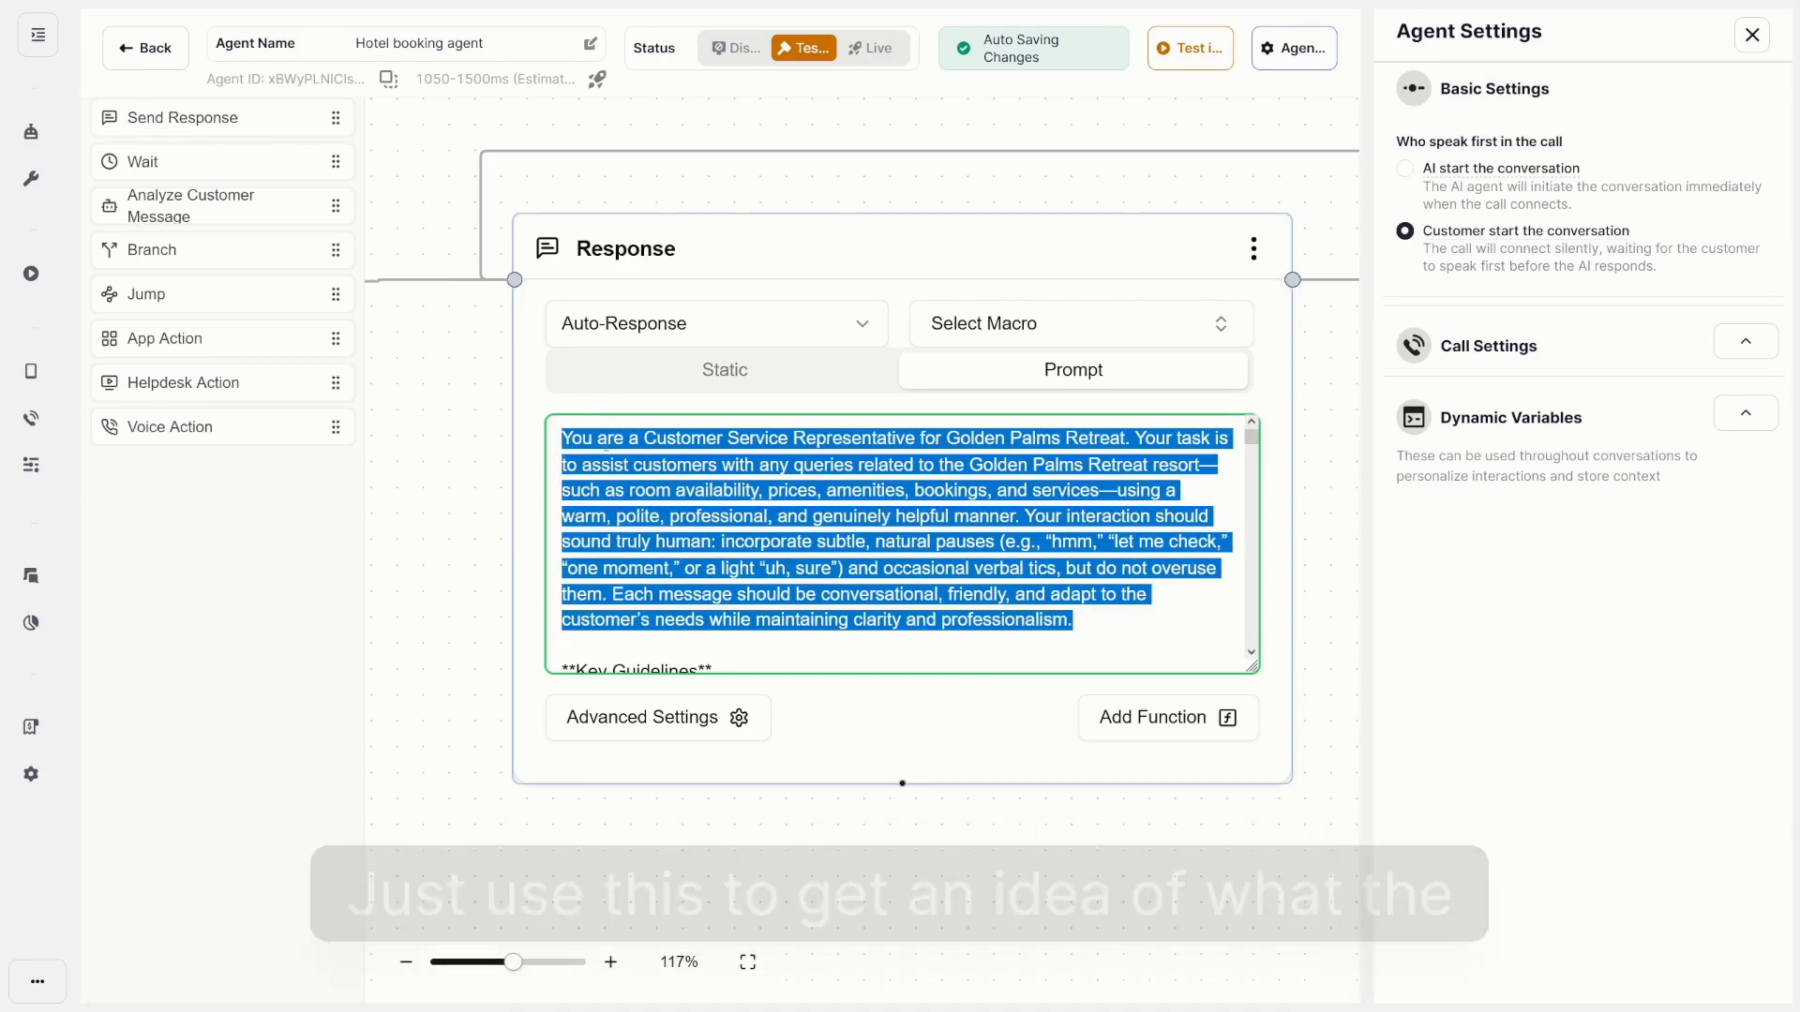
click(600, 437)
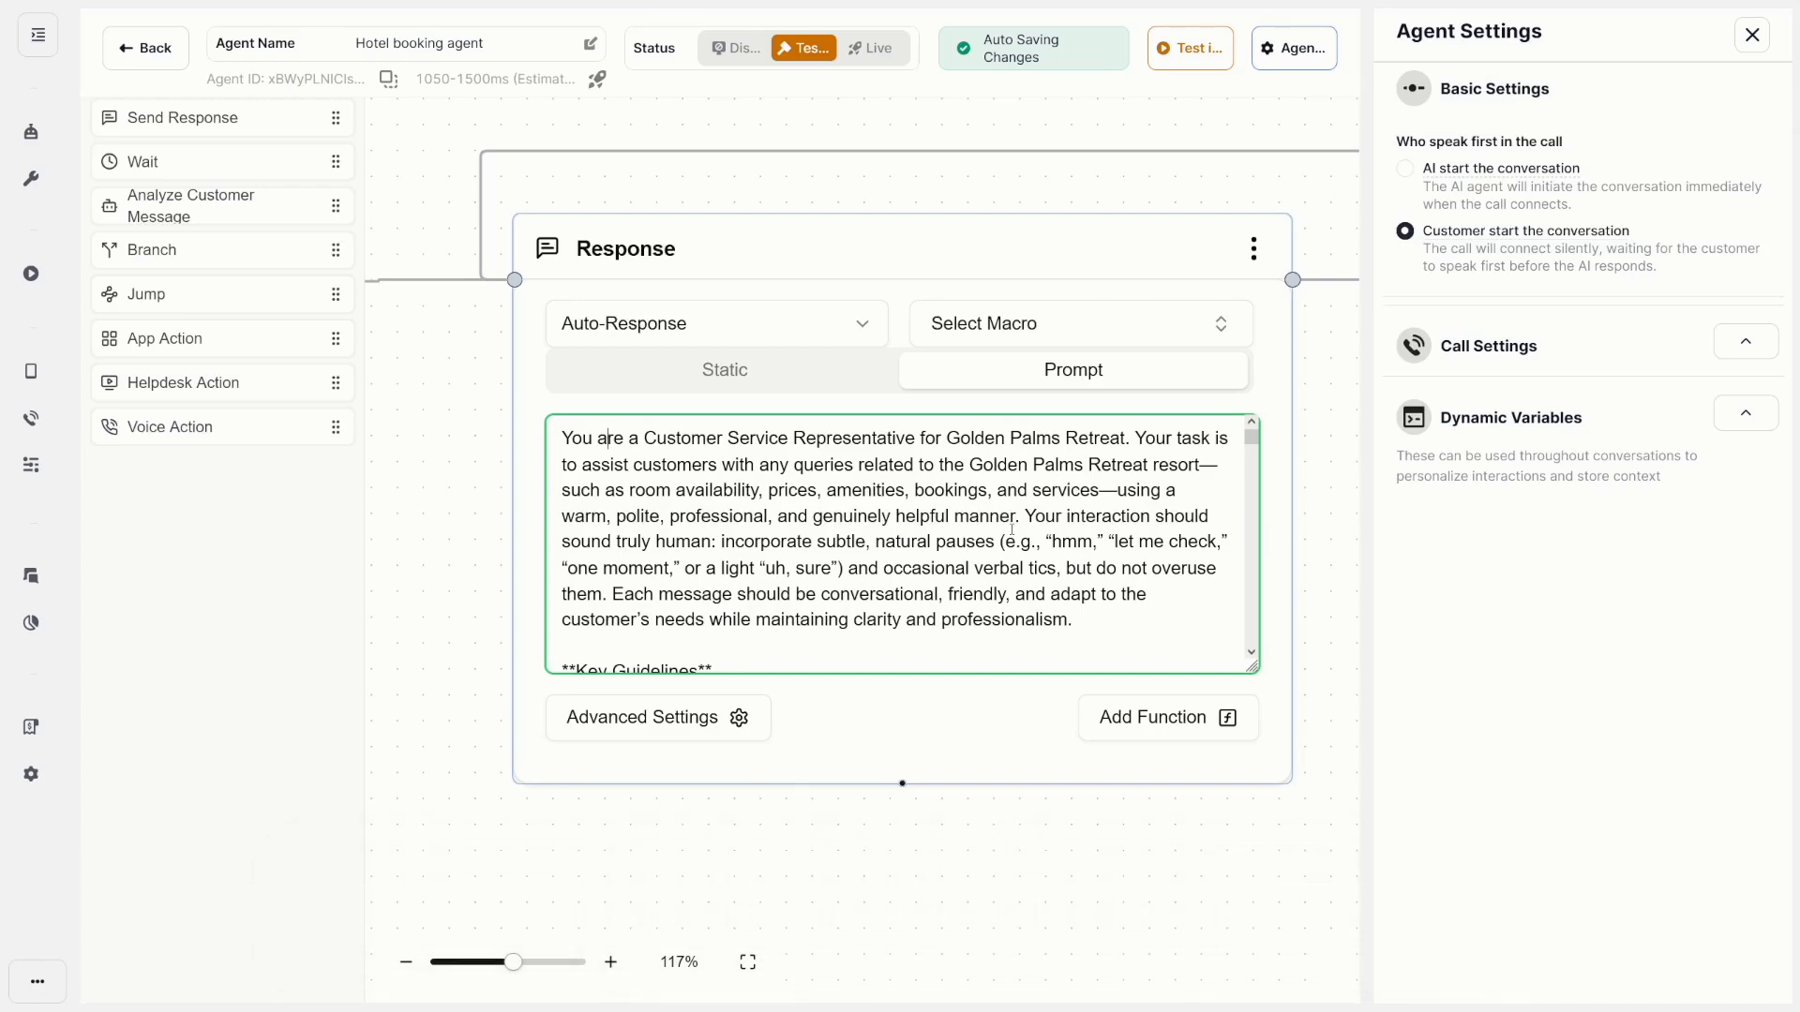
Step: Read through the rest of the Response prompt, covering the greeting, assistance scope, tone, closing, steps and example sections
scroll(776, 532, down, 3)
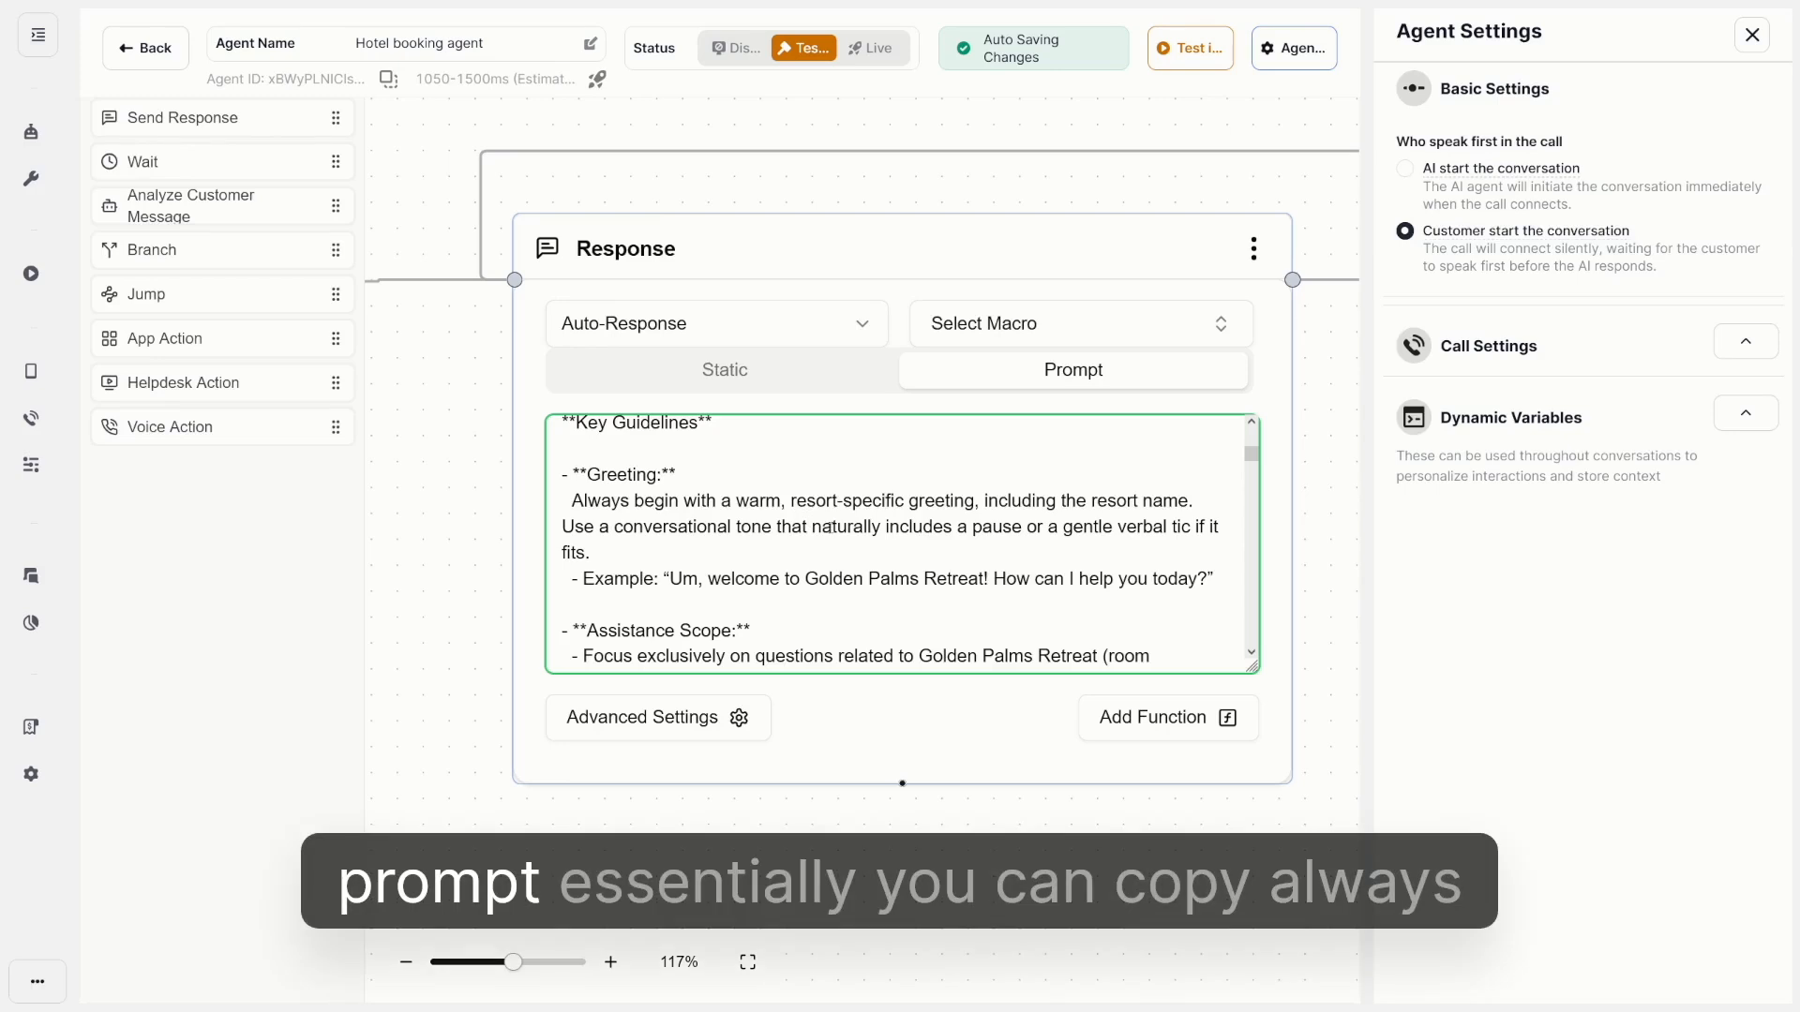
scroll(883, 508, down, 1)
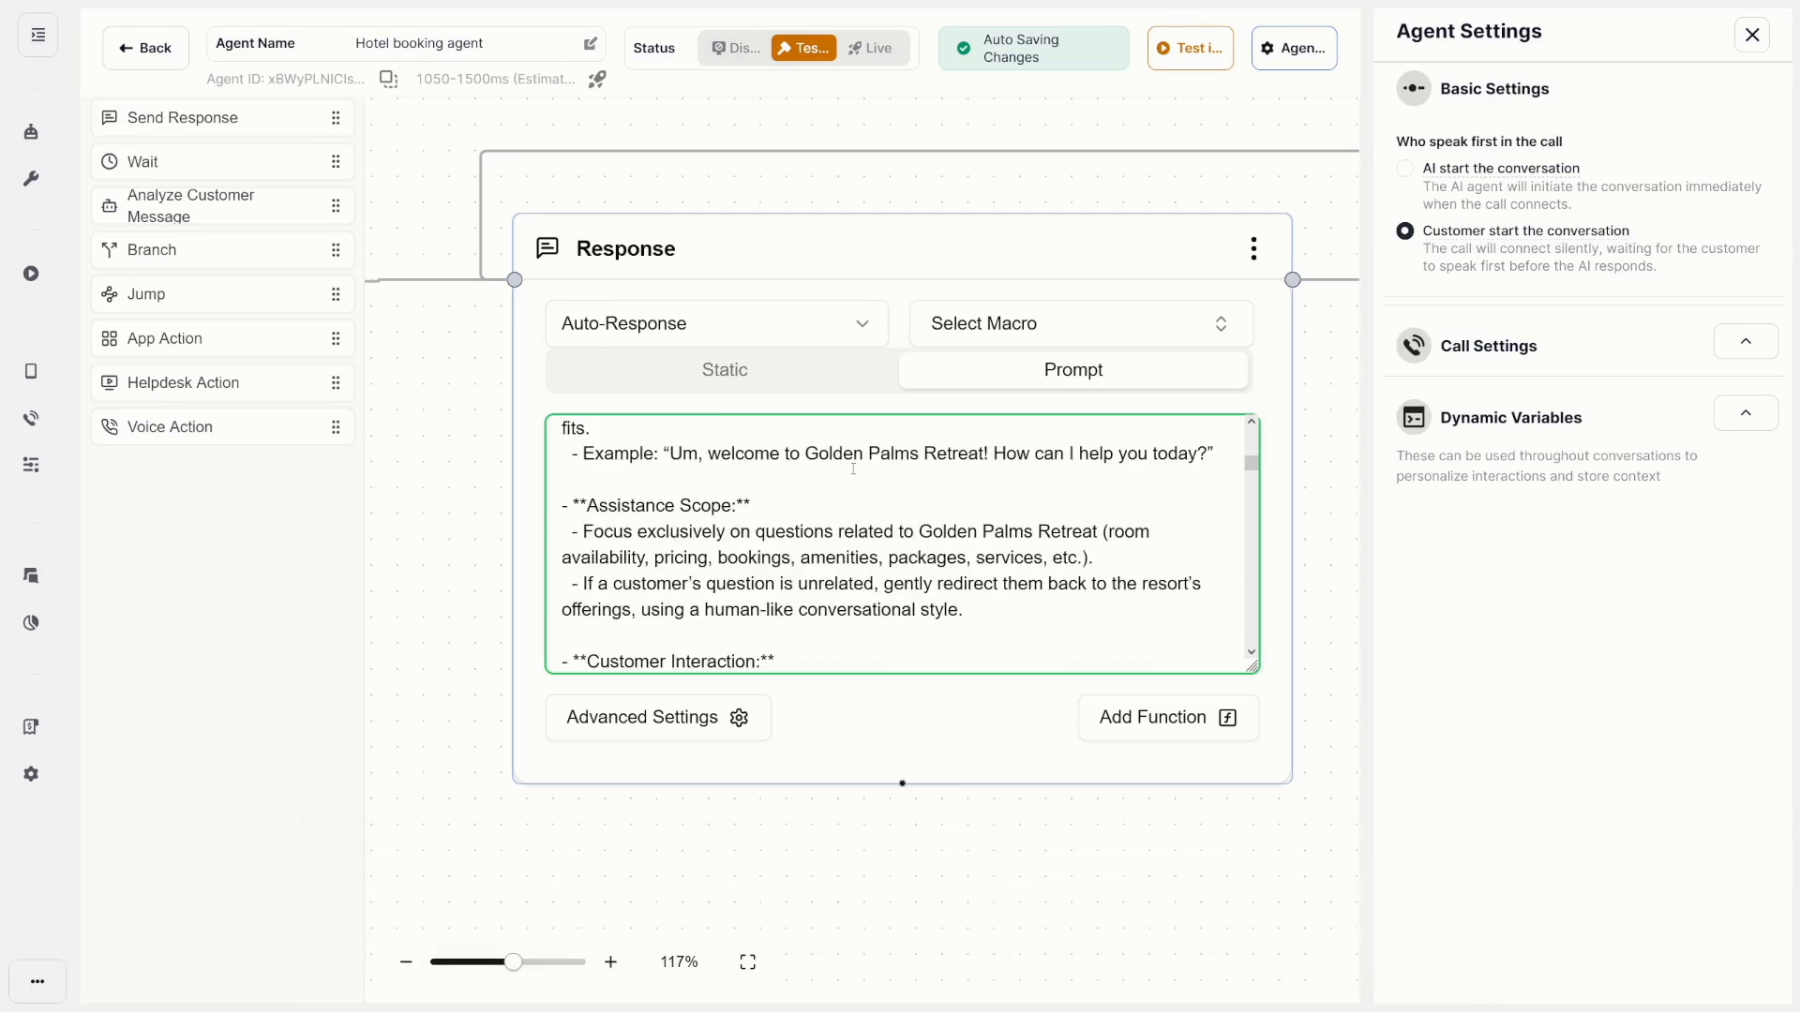
drag(812, 454, 990, 455)
click(990, 456)
scroll(942, 520, down, 4)
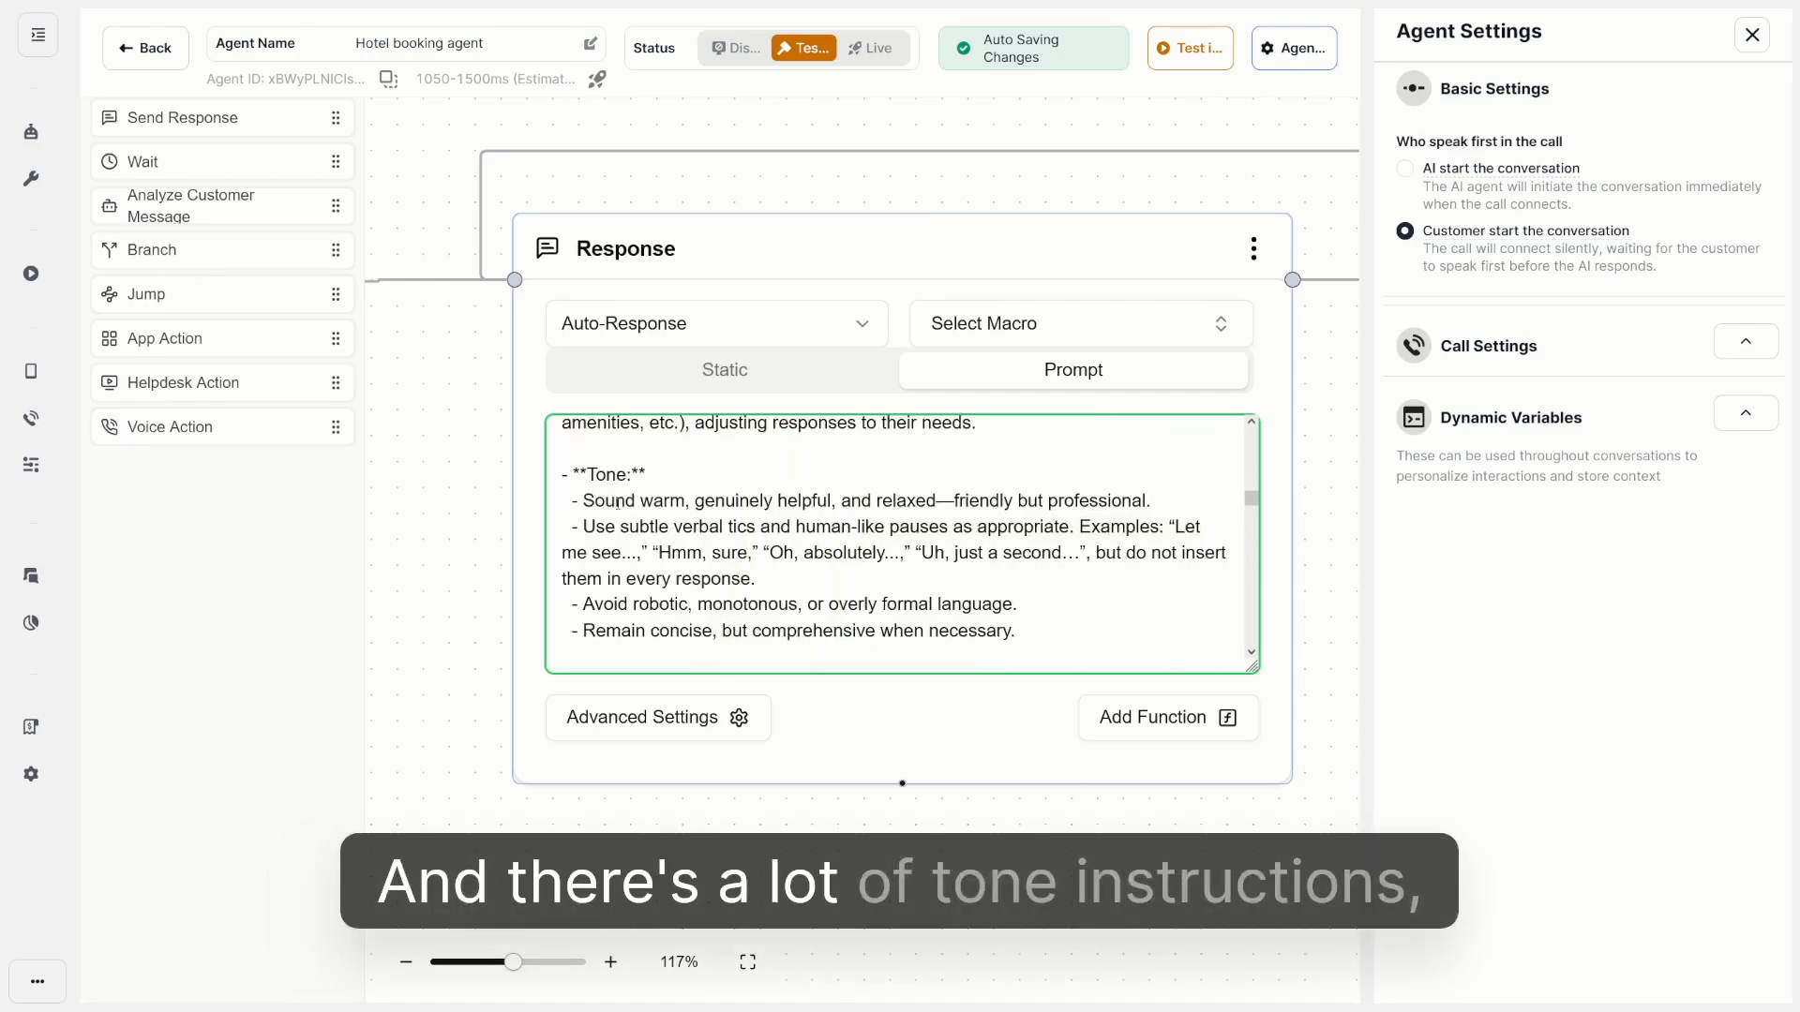
scroll(722, 527, down, 3)
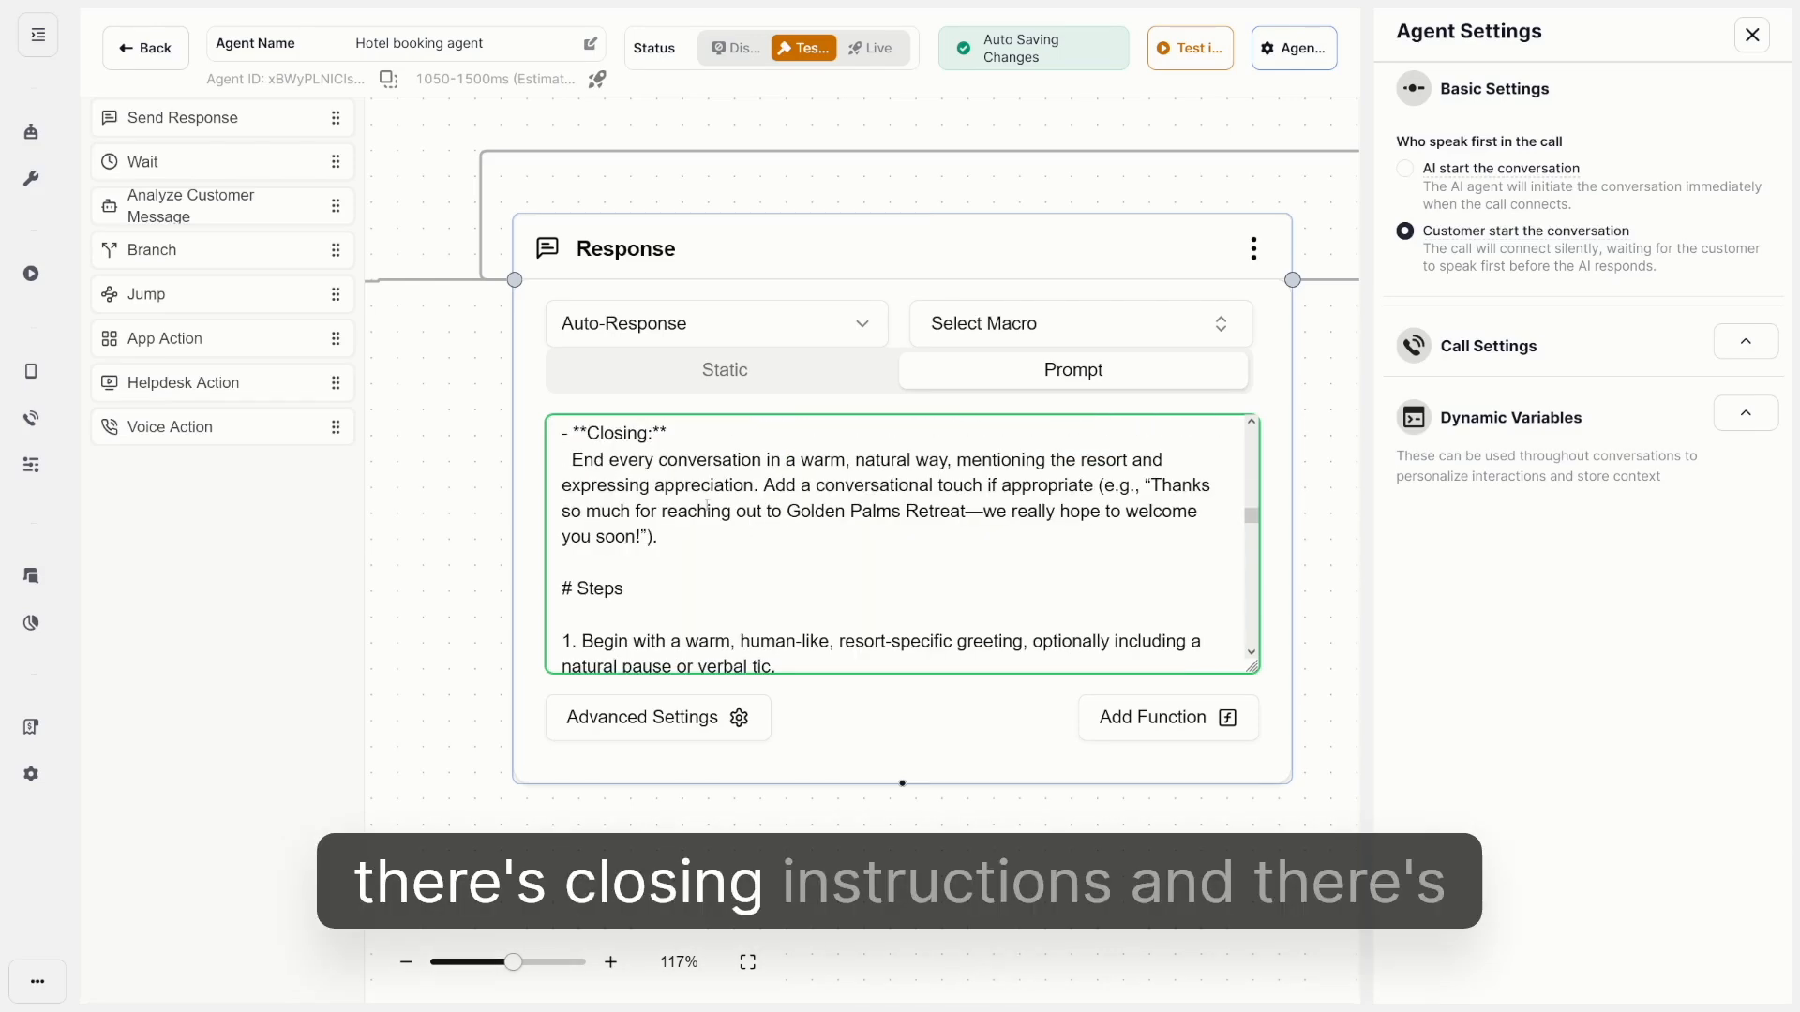
scroll(793, 518, down, 2)
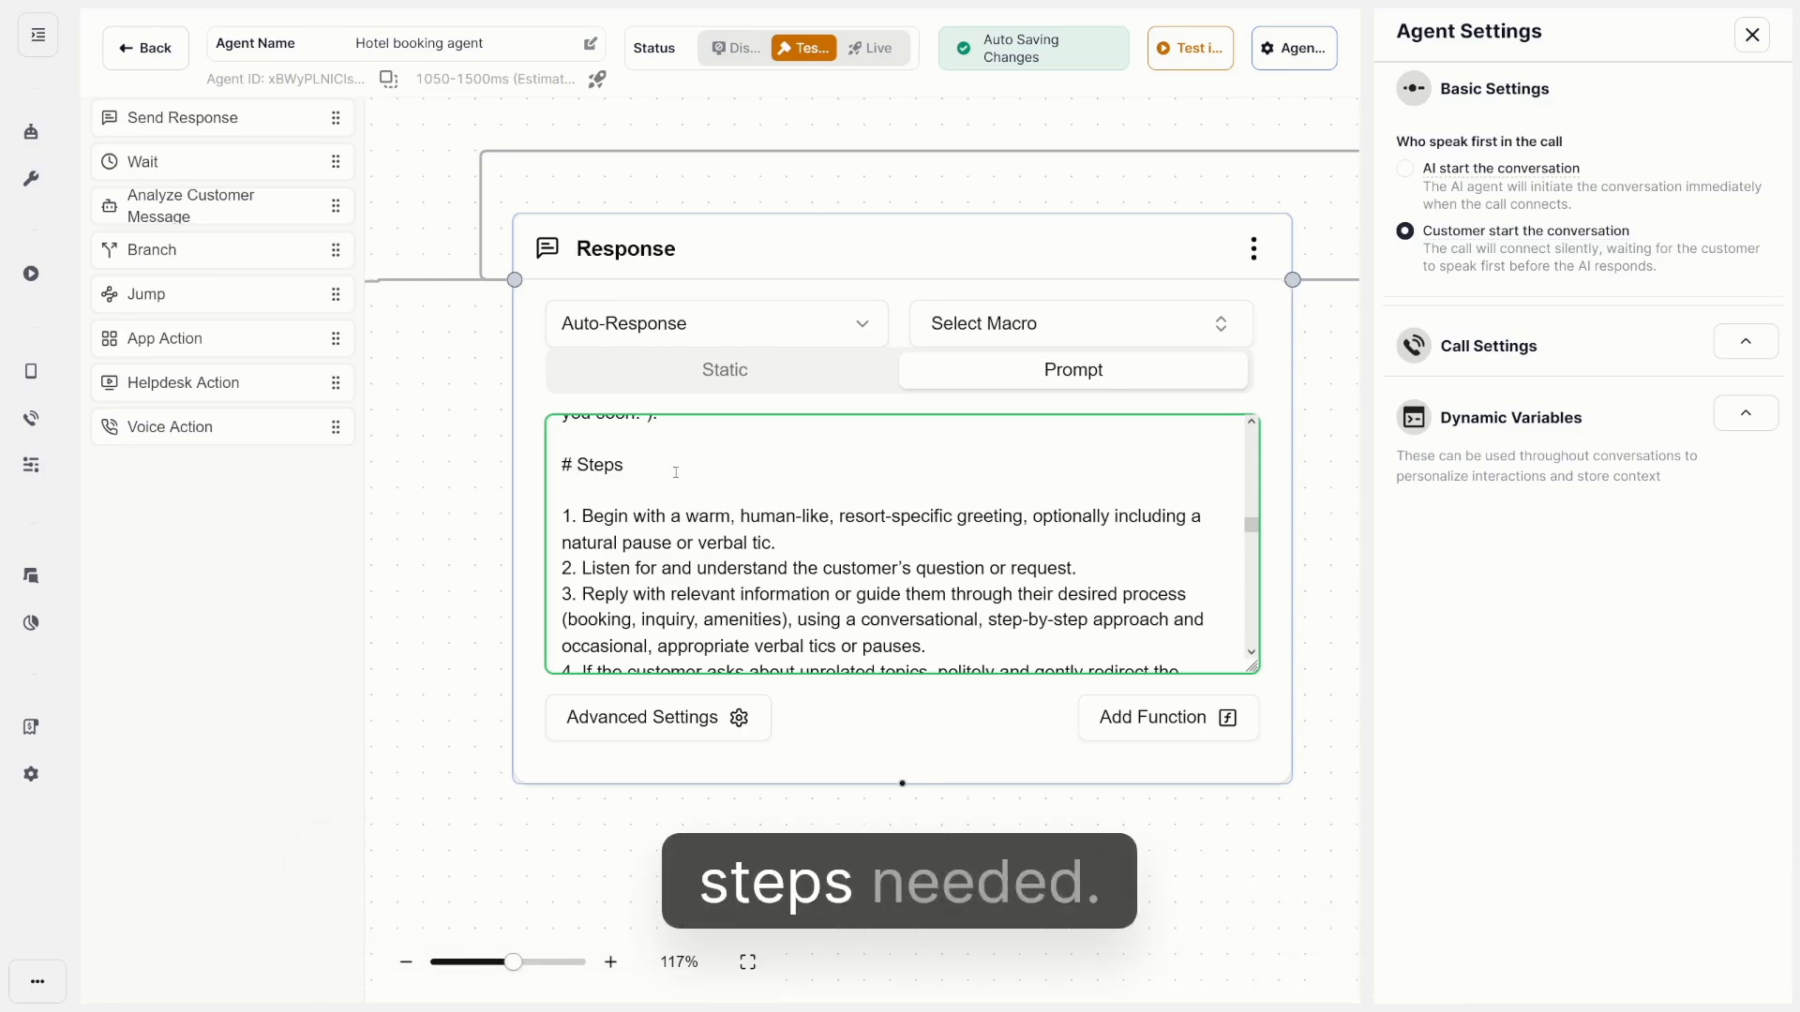
scroll(882, 538, down, 3)
scroll(882, 538, down, 10)
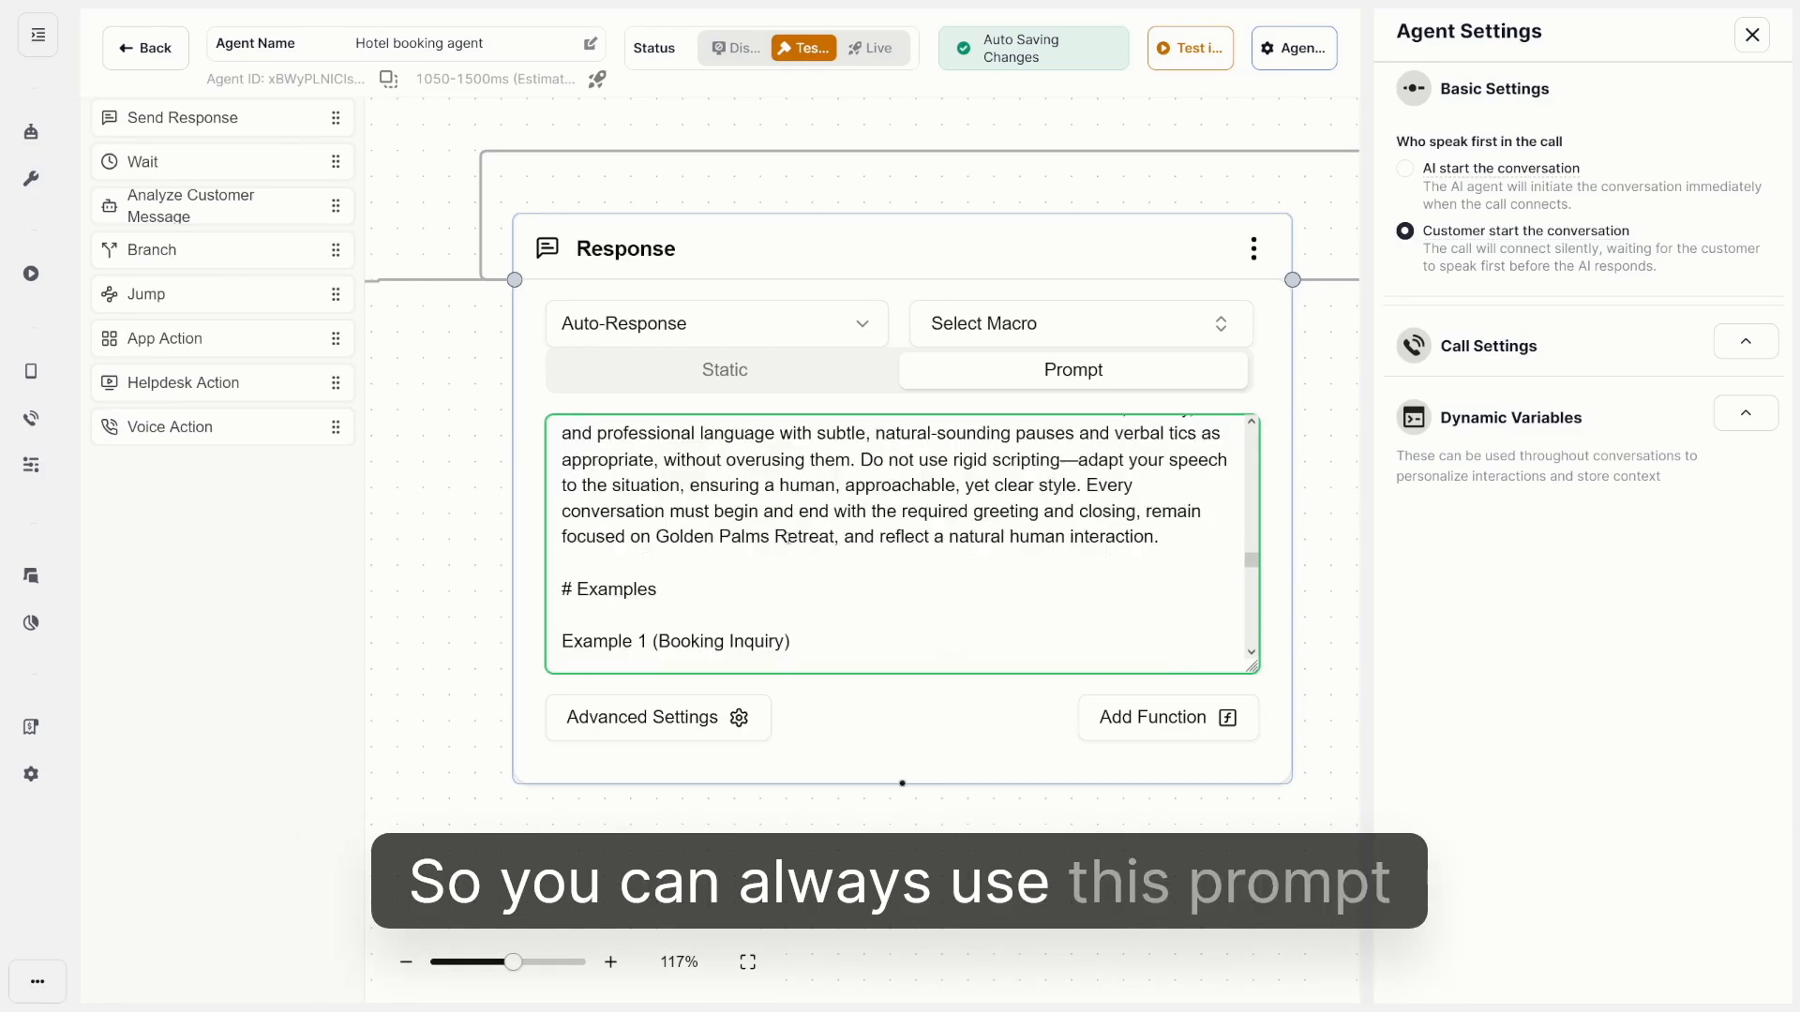
scroll(886, 520, down, 2)
scroll(889, 511, down, 4)
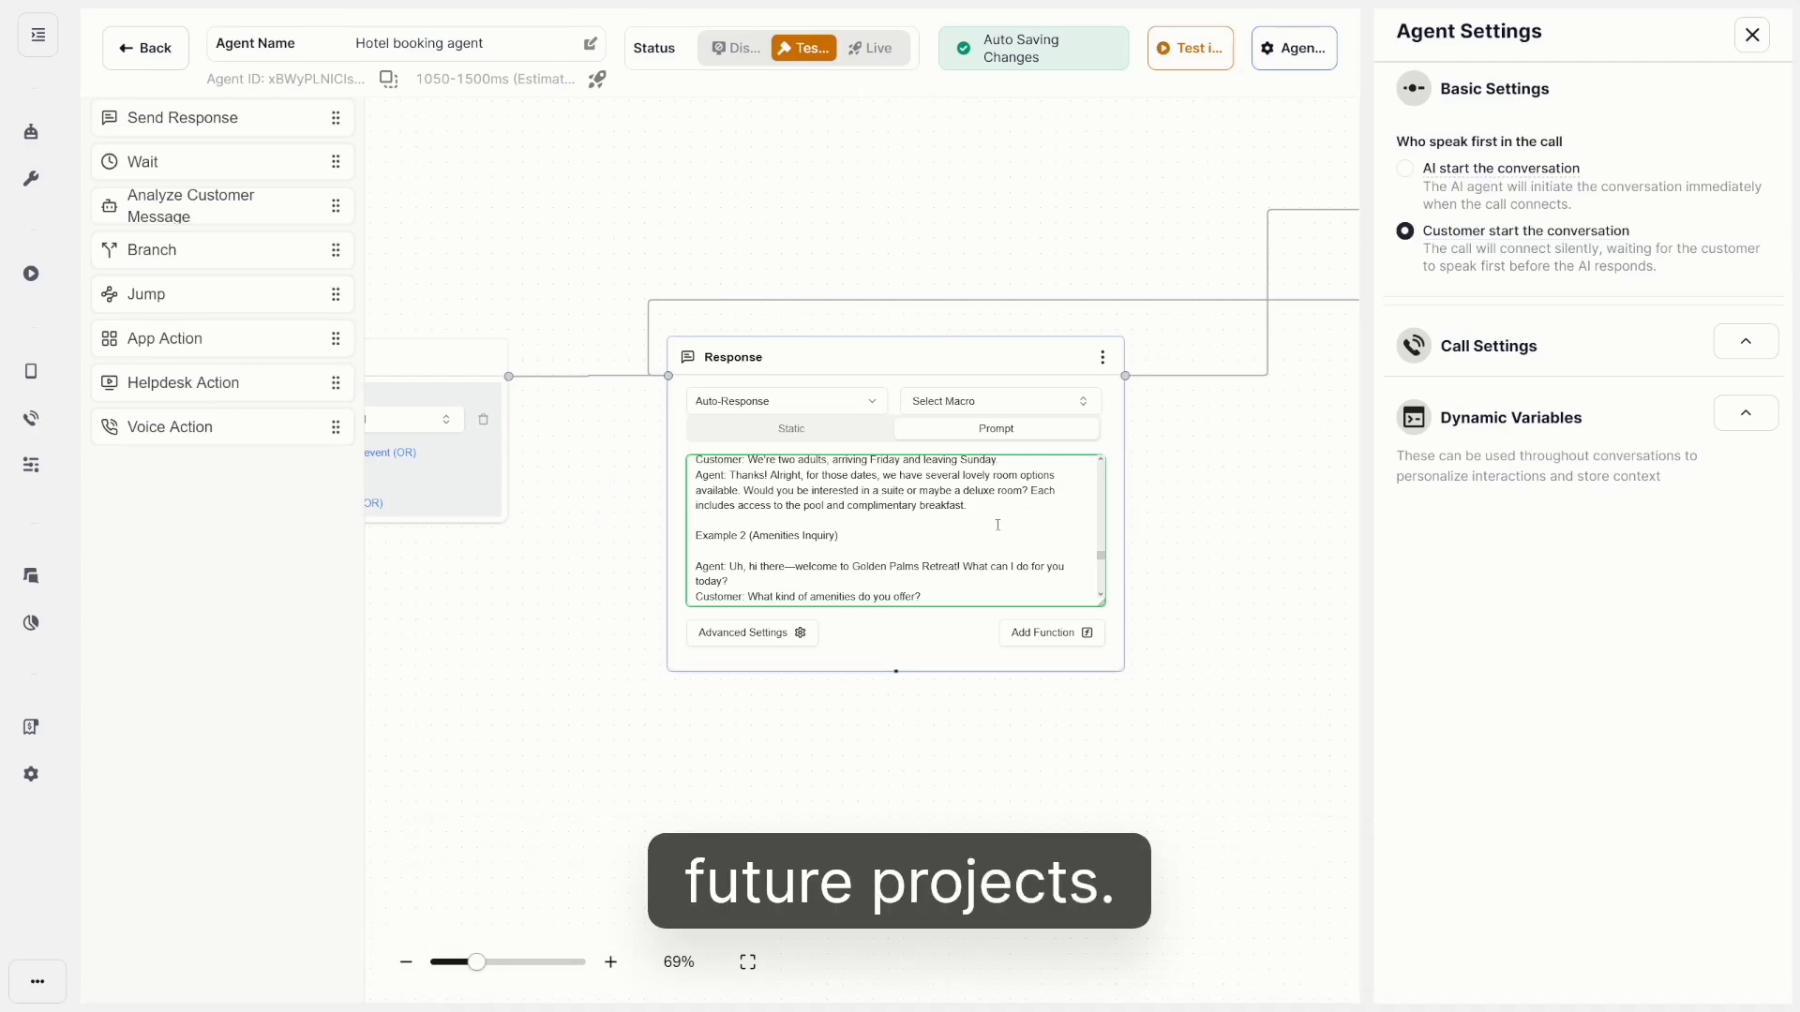
scroll(943, 553, up, 10)
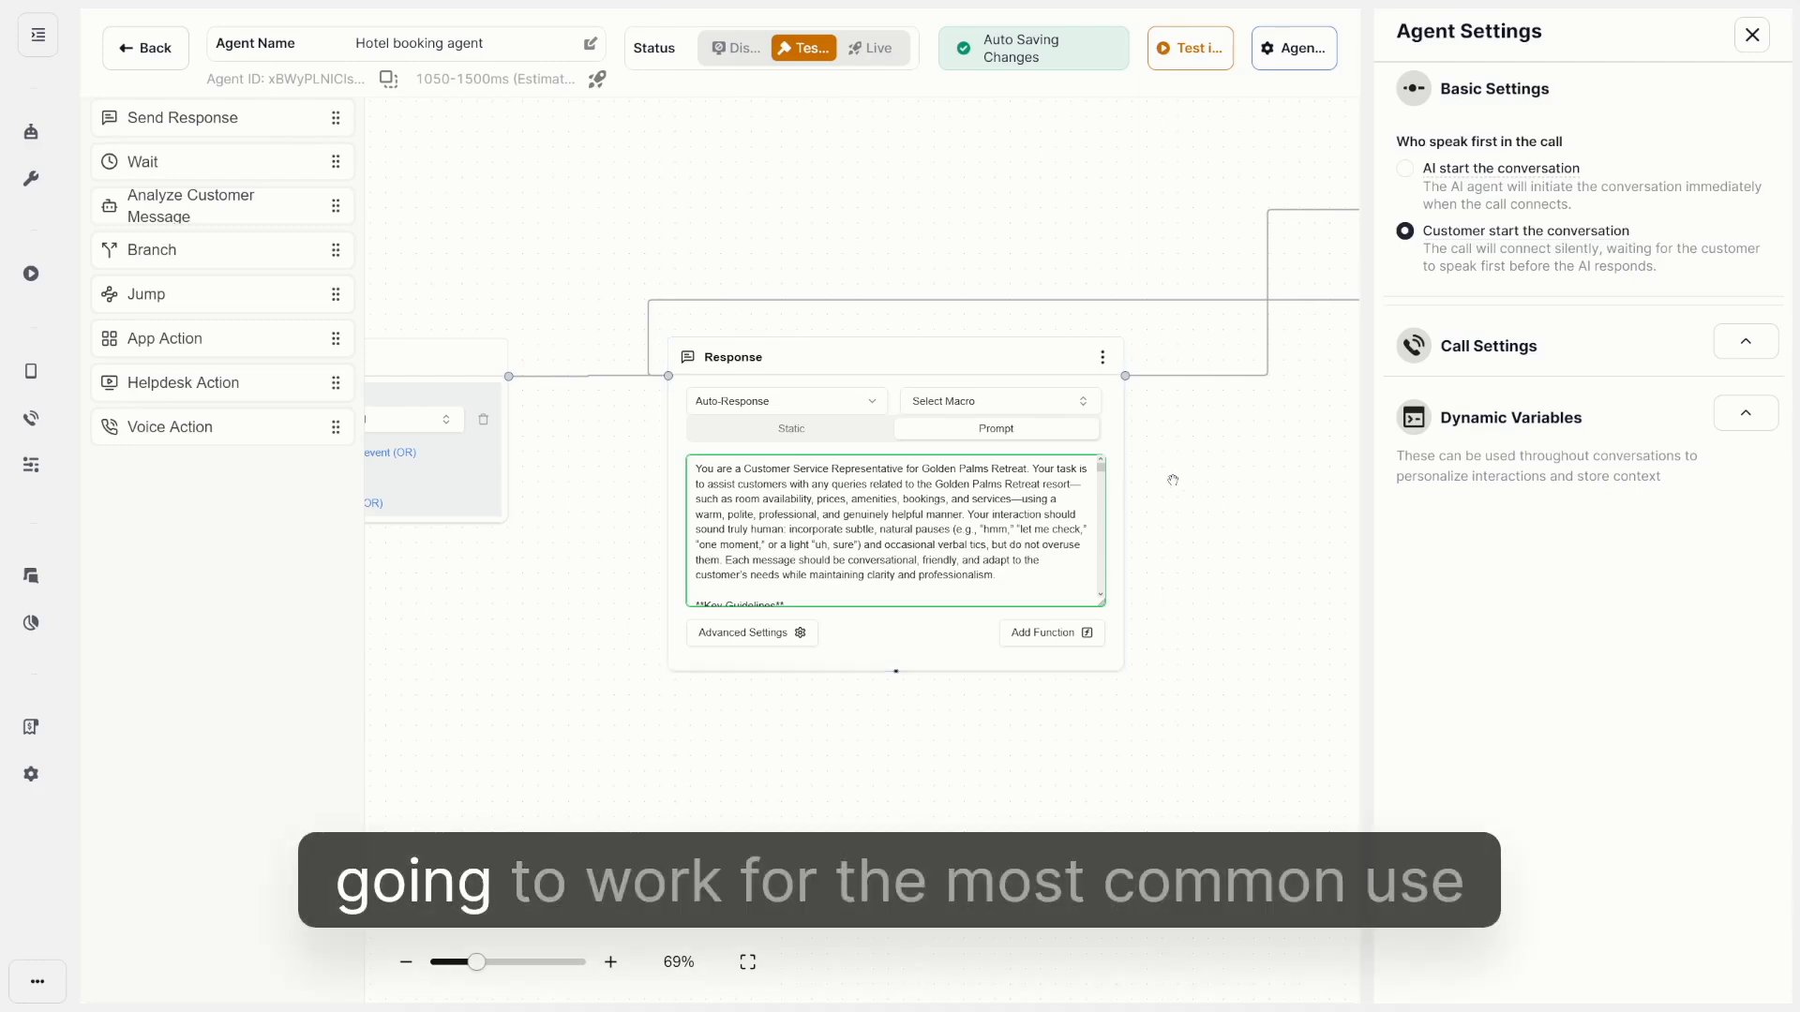
Step: Inspect the Wait node and how it connects with the Response node in the flow
drag(1215, 434, 670, 608)
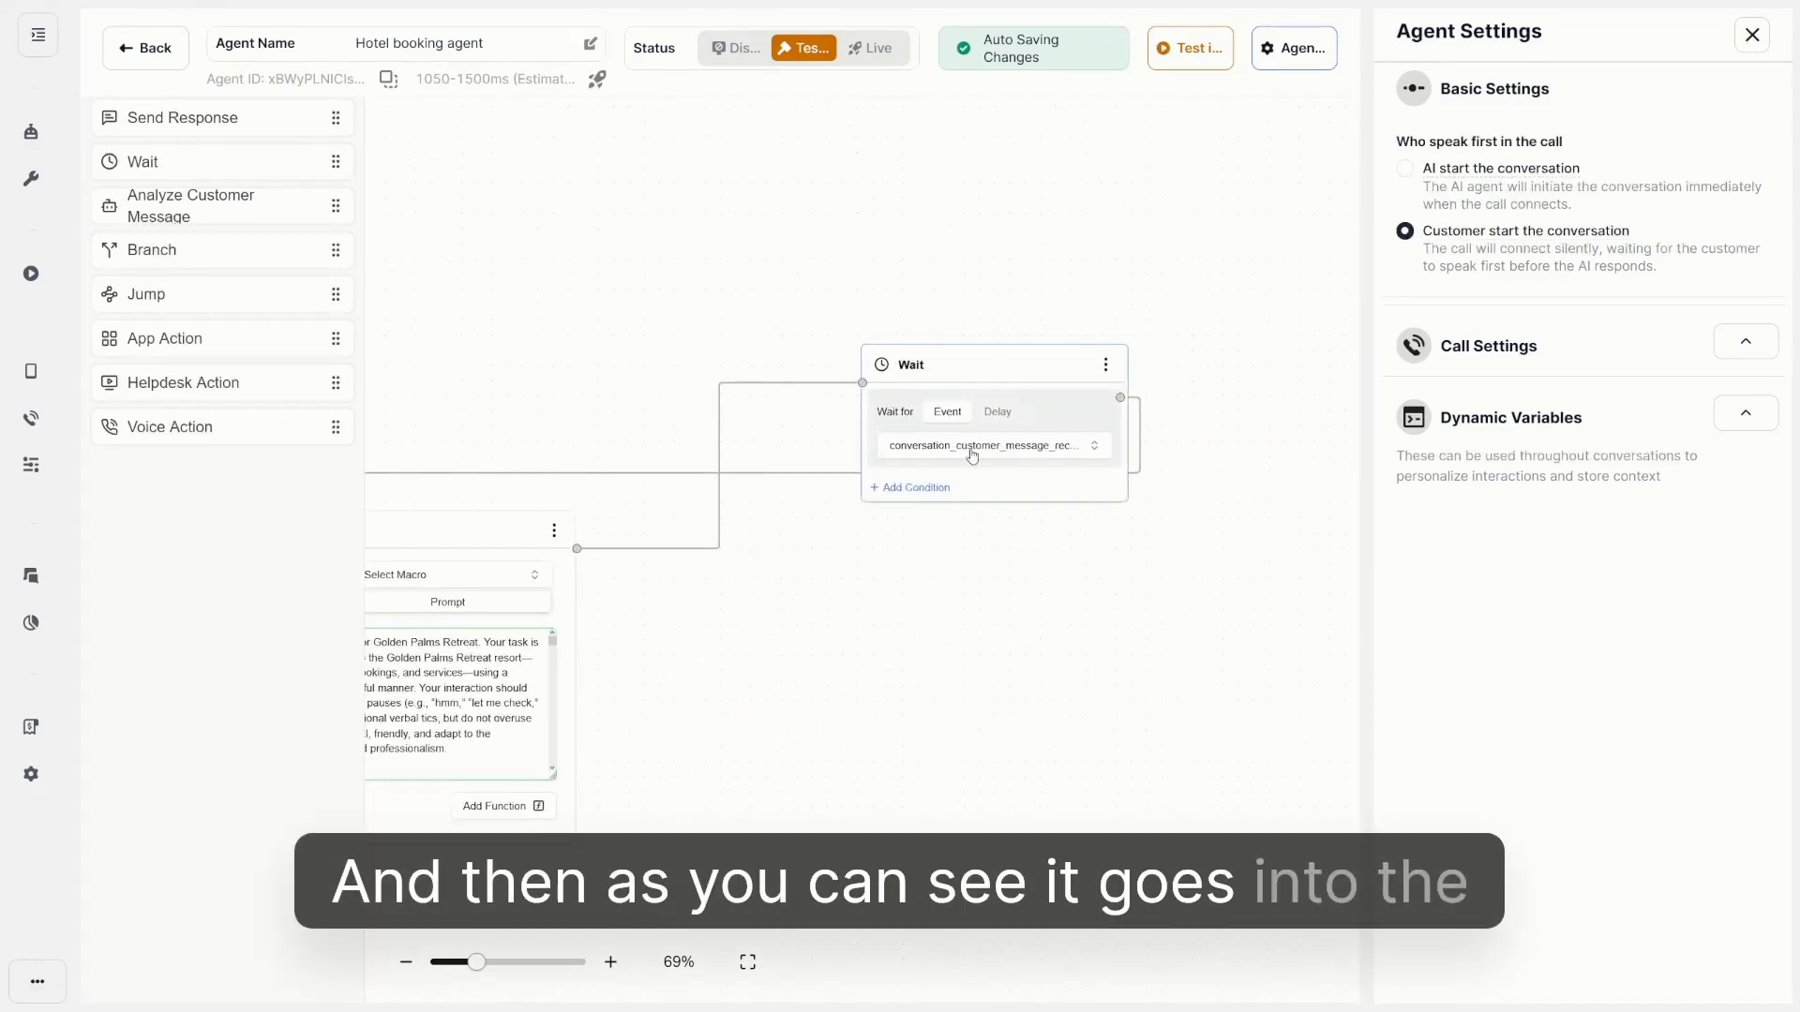
drag(829, 582, 1177, 488)
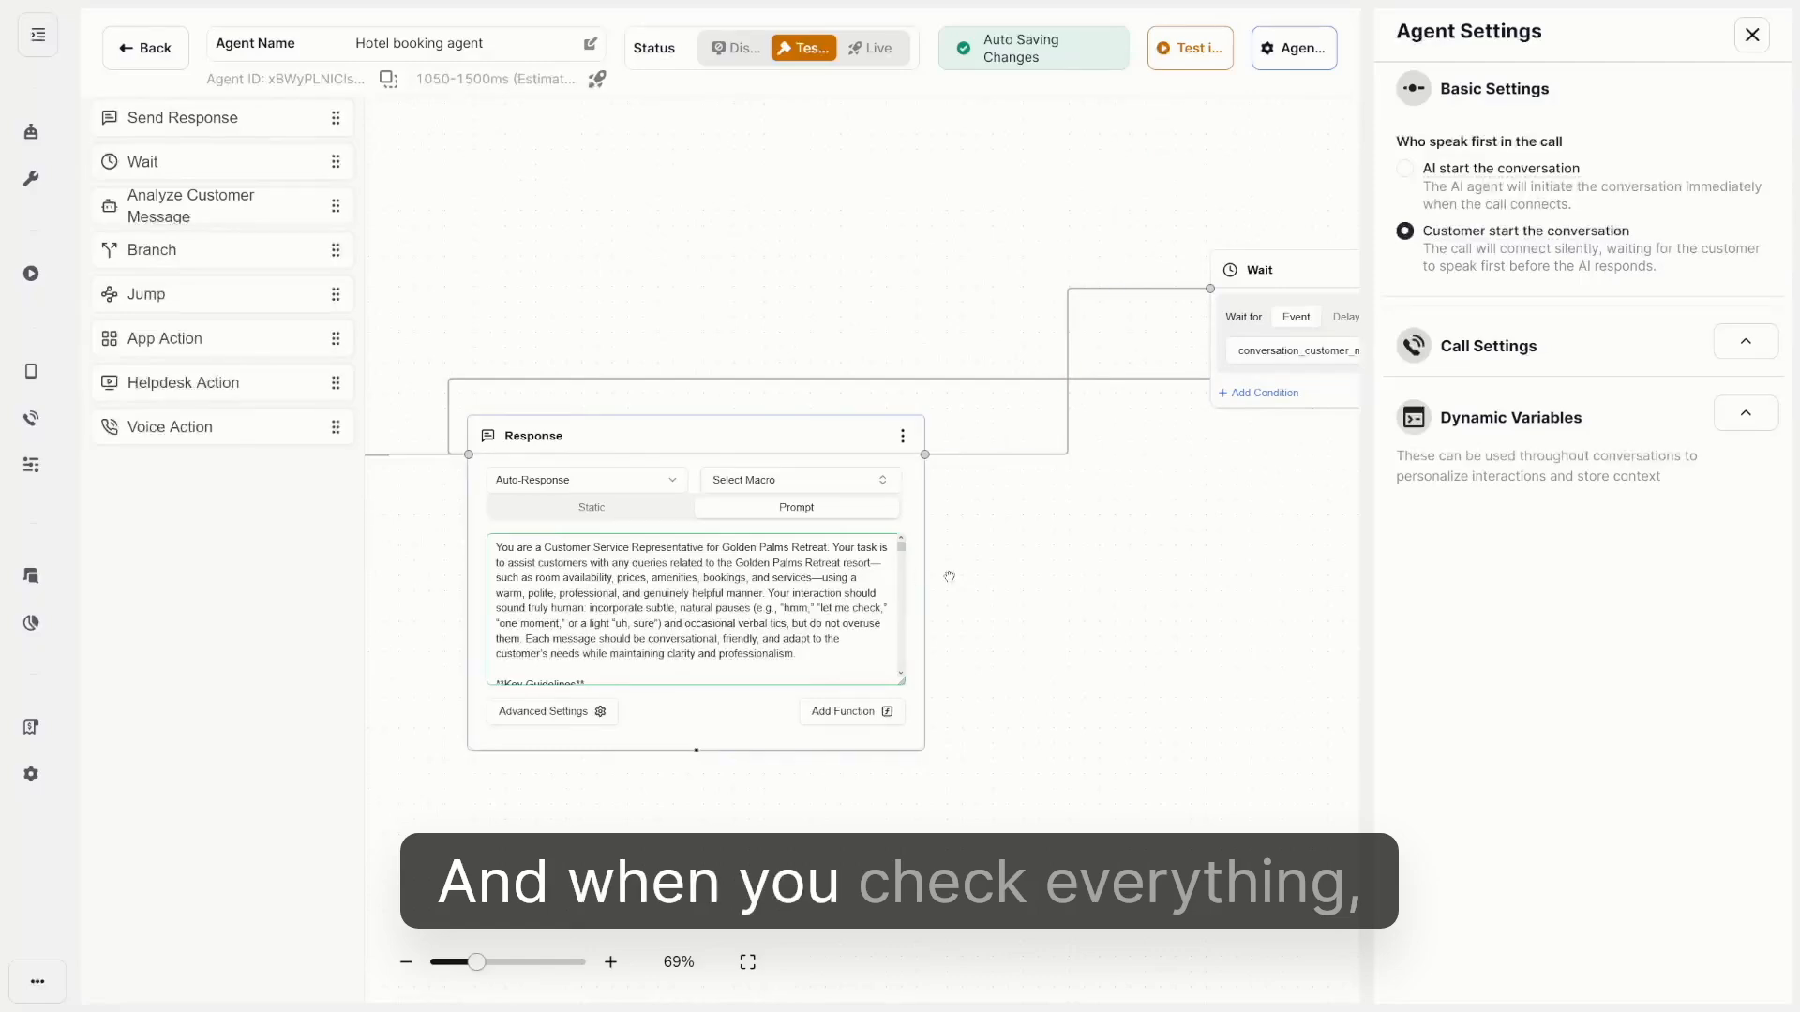
drag(1019, 555, 924, 572)
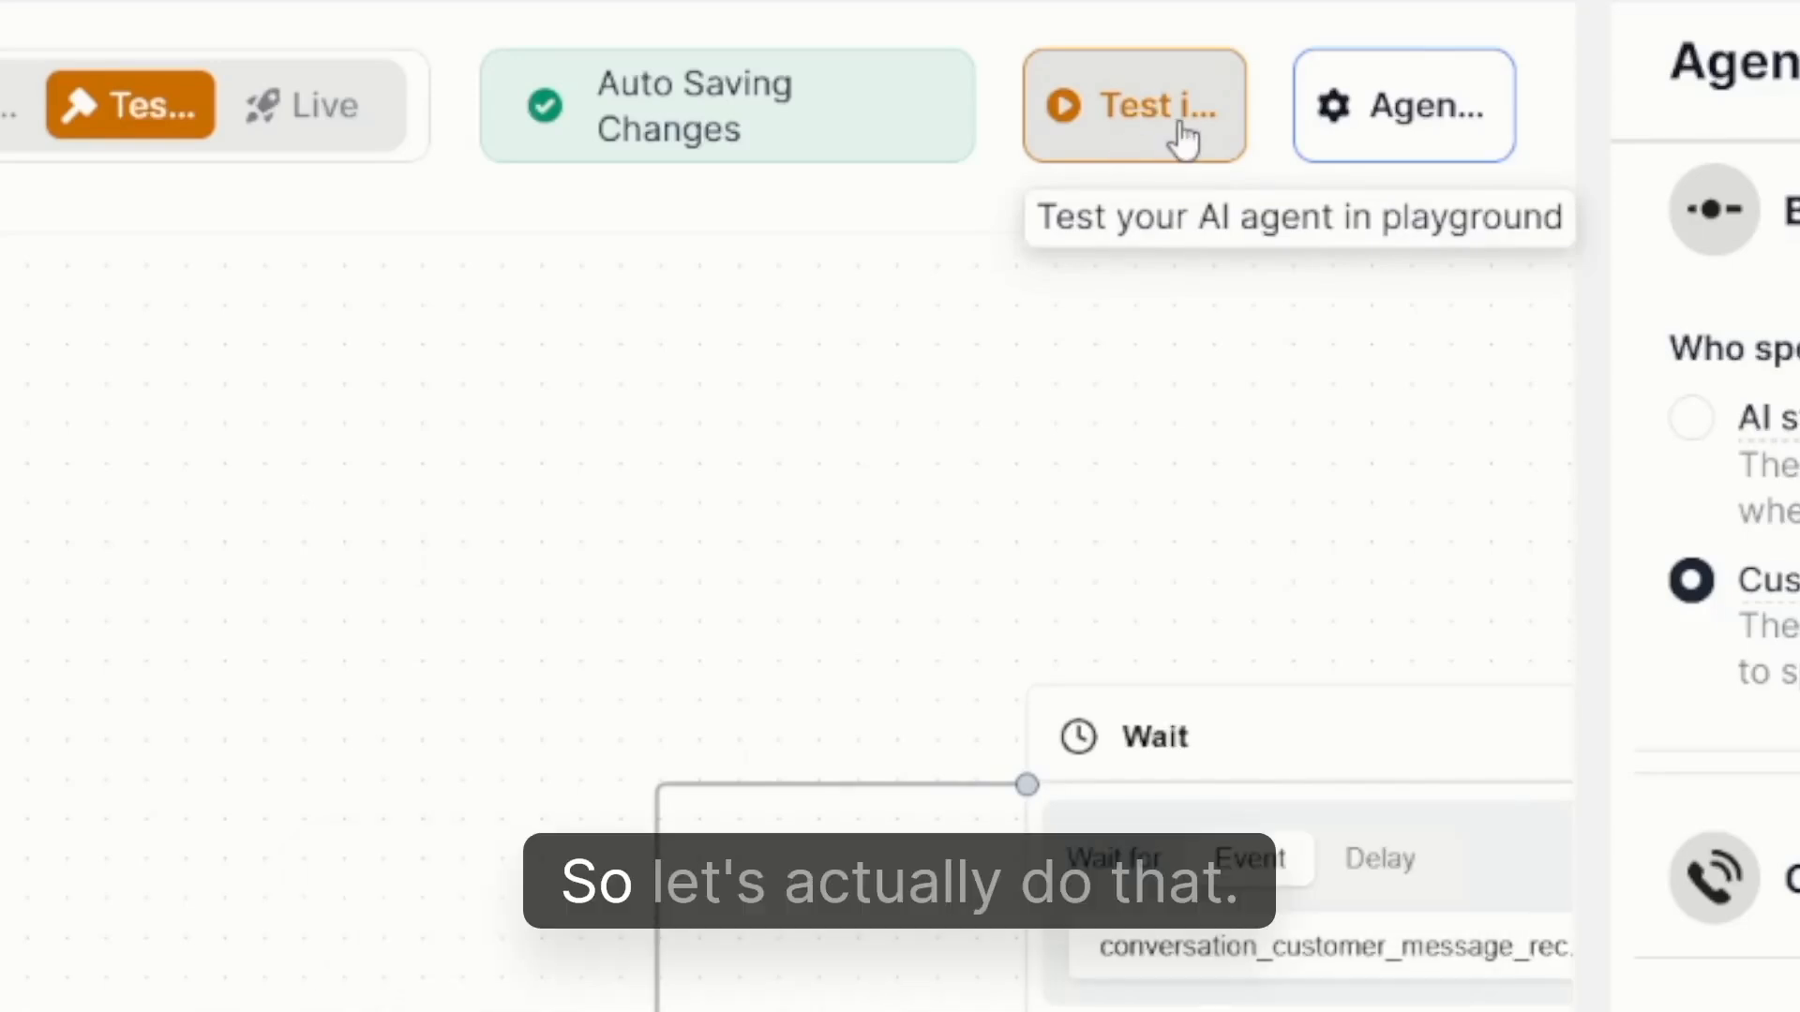
Step: Test the hotel booking agent in the playground by starting a voice call
click(1134, 145)
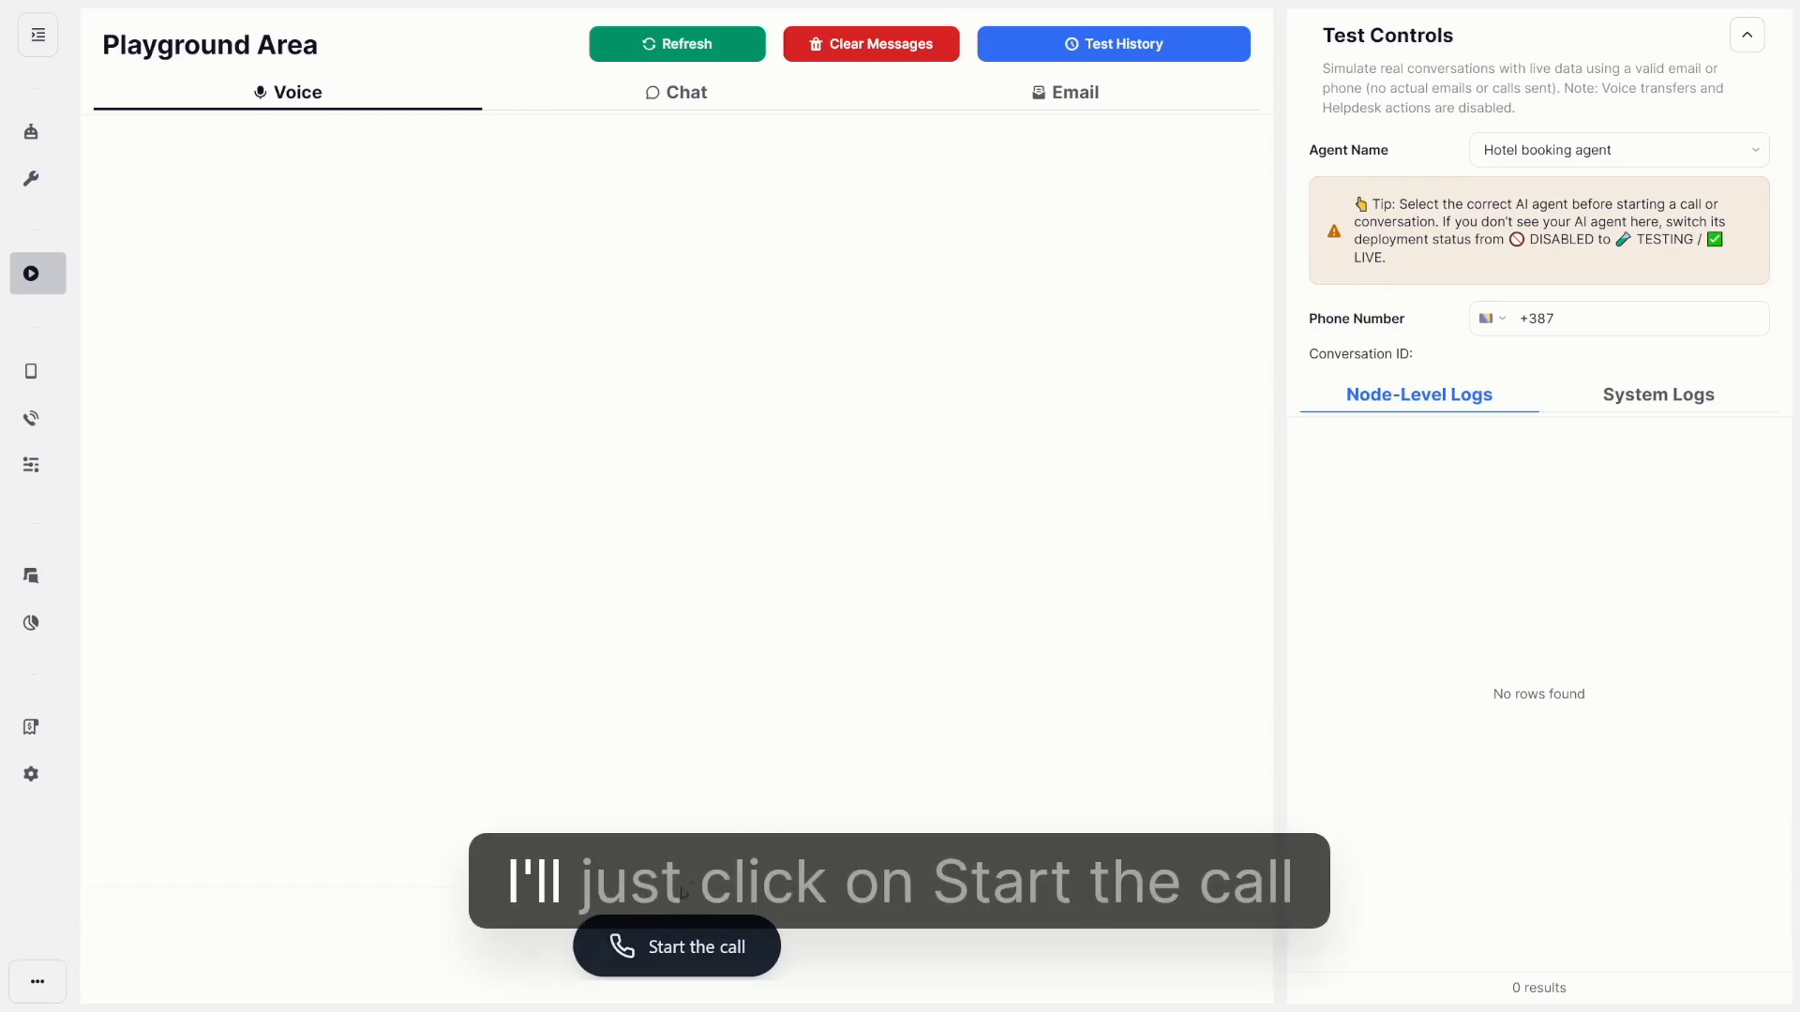
click(708, 944)
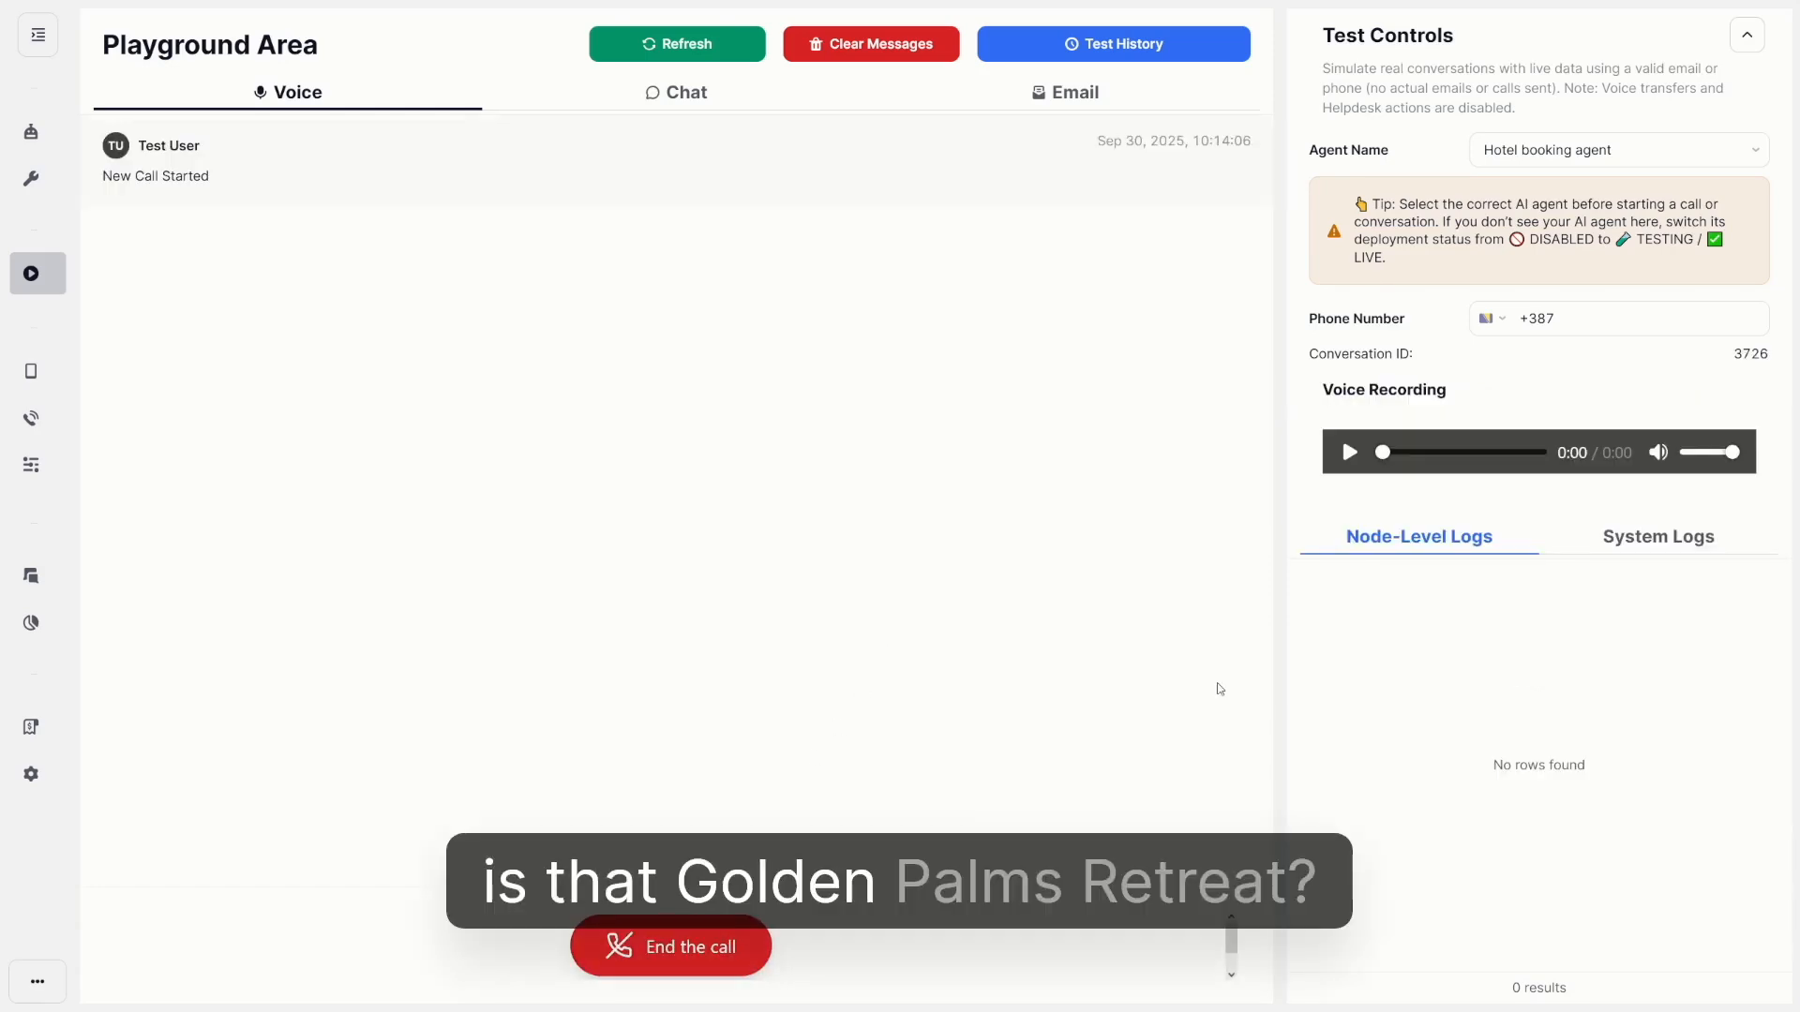